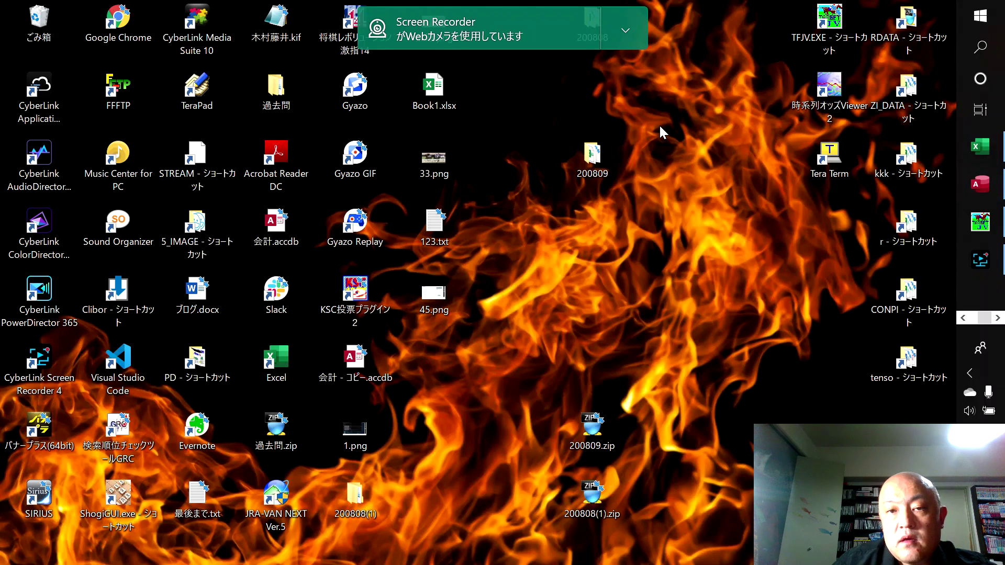
Bring up the MT_血統連帯率 sire table in Access and select all its records.
{"action": "left_click", "coordinate": [625, 30]}
{"action": "left_click", "coordinate": [650, 65]}
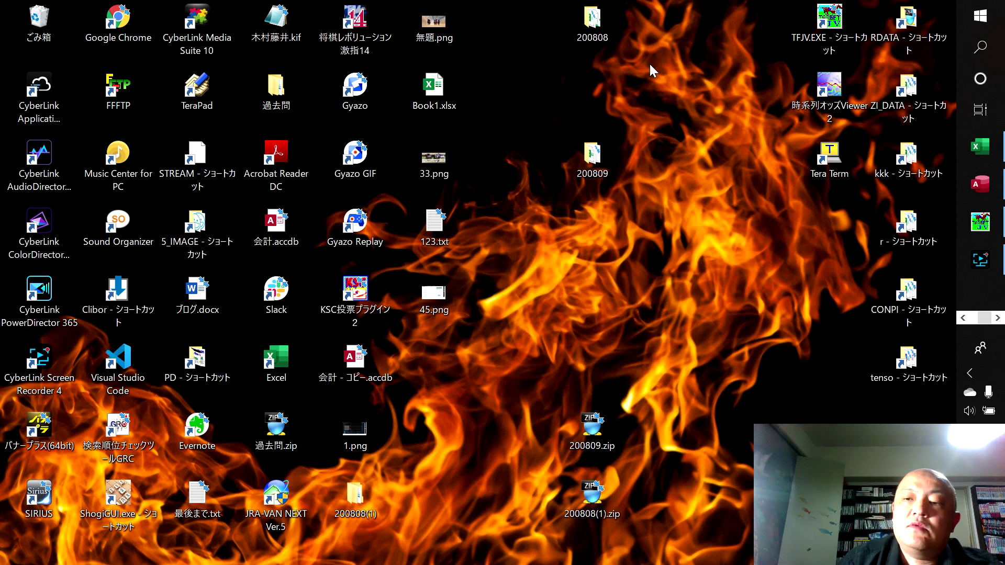
{"action": "left_click", "coordinate": [977, 190]}
{"action": "left_click", "coordinate": [416, 338]}
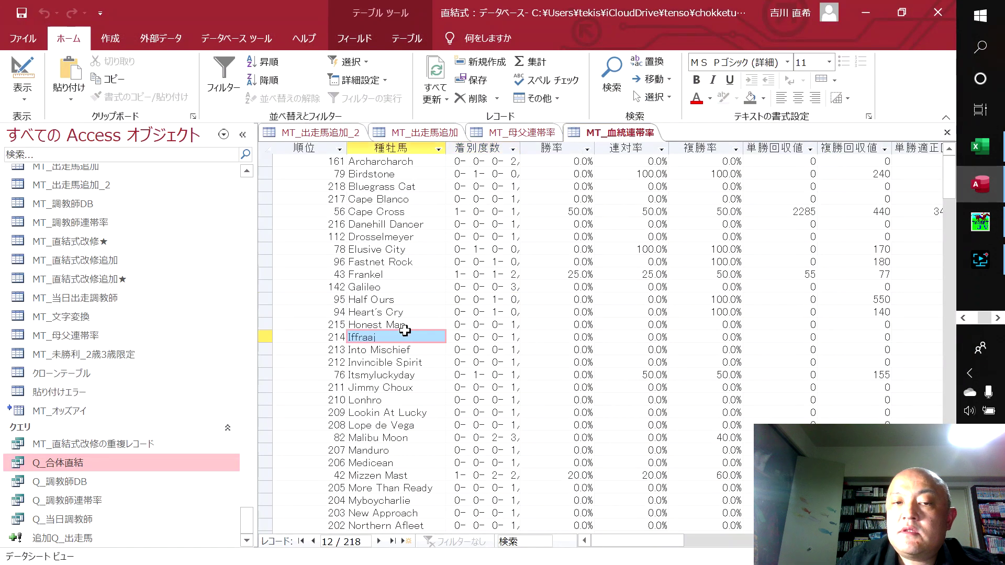
{"action": "scroll", "coordinate": [105, 418], "scroll_direction": "up", "scroll_amount": 7}
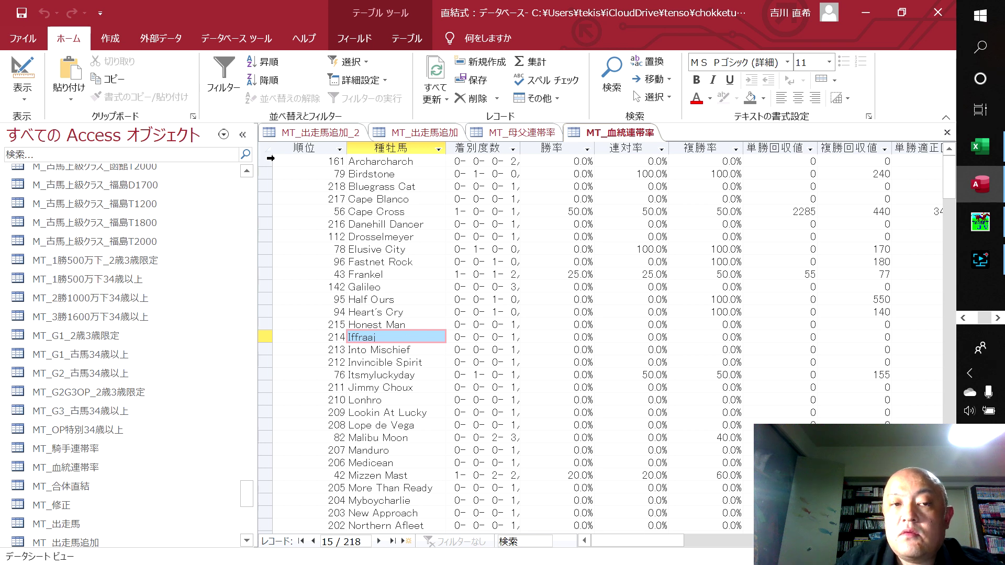
{"action": "left_click", "coordinate": [269, 146]}
{"action": "right_click", "coordinate": [269, 146]}
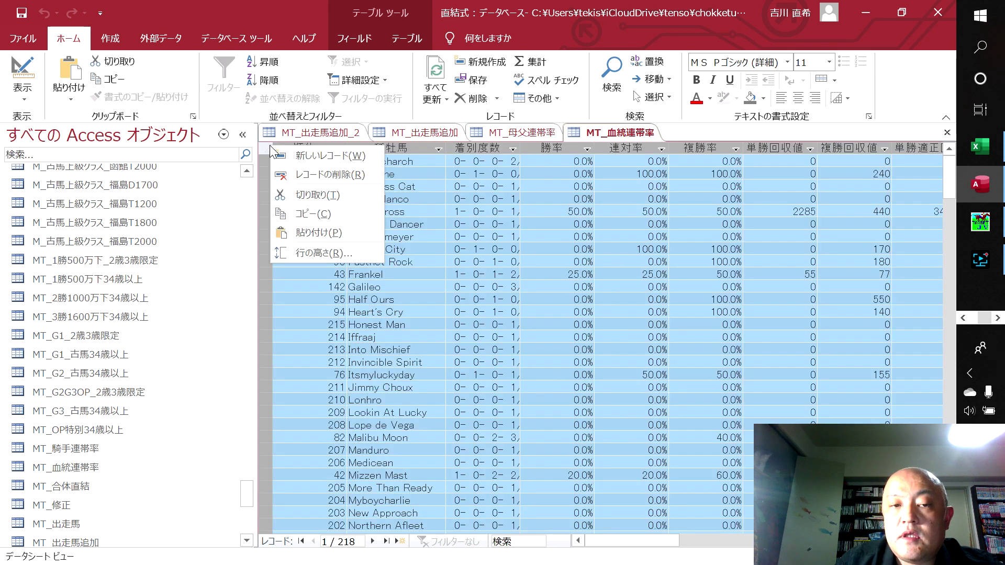
{"action": "left_click", "coordinate": [532, 212]}
Copy the sire statistics from TARGET frontier JV as CSV/Excel data.
{"action": "left_click", "coordinate": [977, 223]}
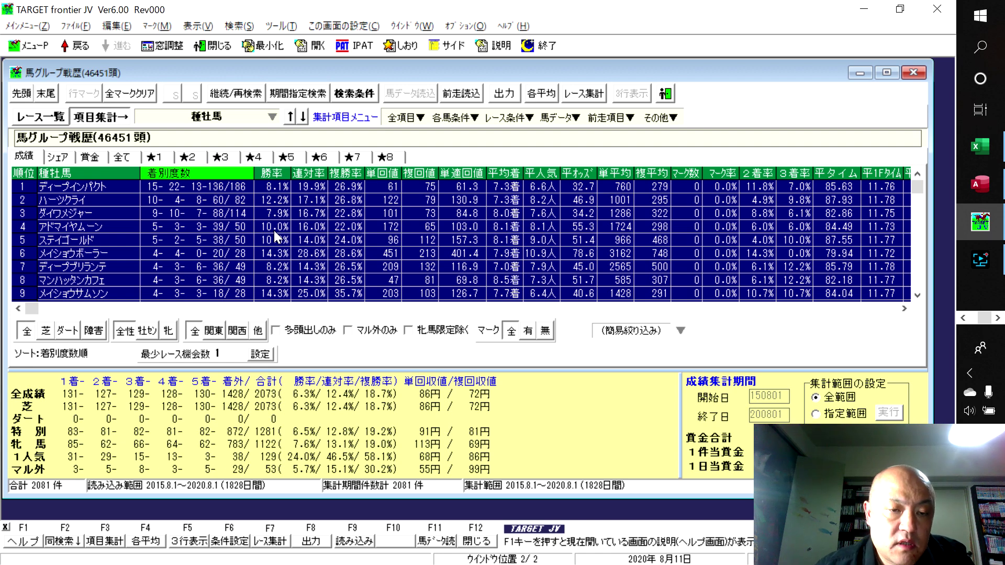
{"action": "right_click", "coordinate": [274, 230]}
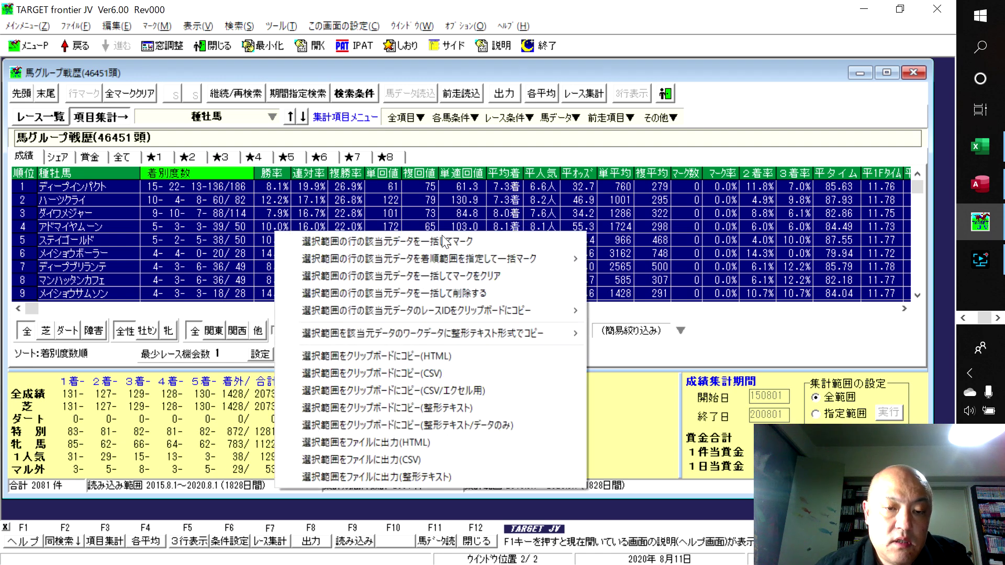
{"action": "left_click", "coordinate": [363, 390]}
Delete all 218 sire records in Access and paste the copied statistics in their place.
{"action": "key", "text": "alt+Tab"}
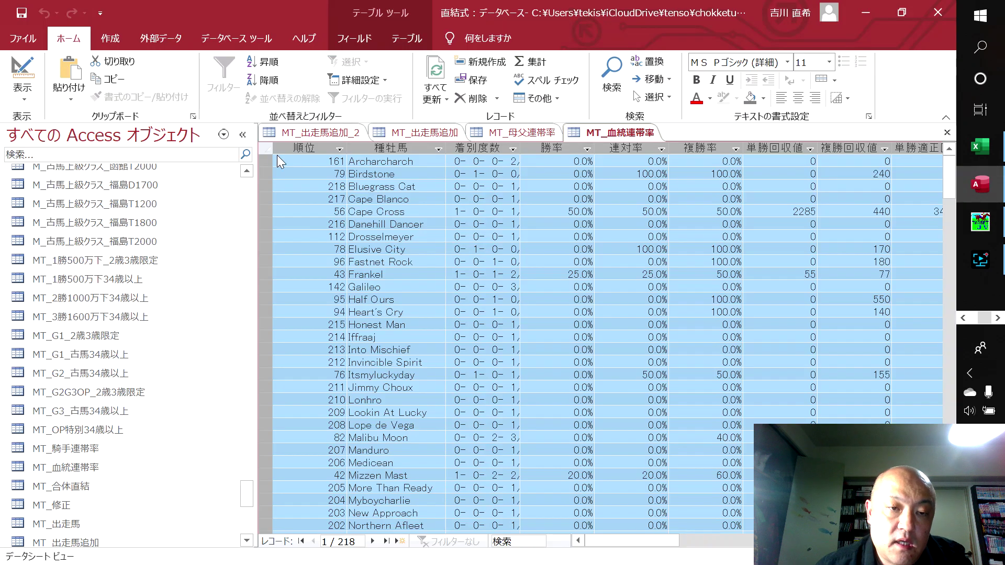
{"action": "right_click", "coordinate": [264, 149]}
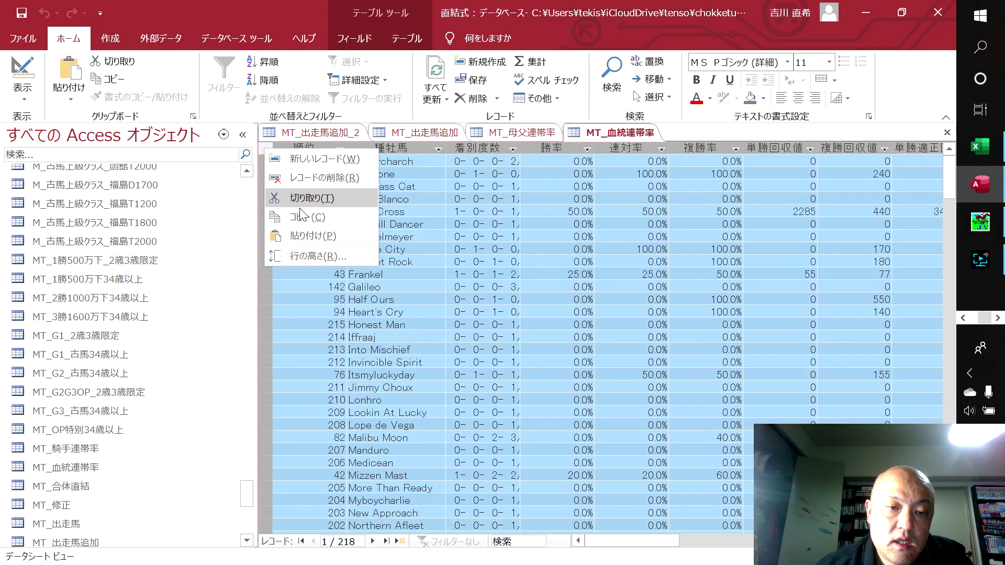
{"action": "left_click", "coordinate": [310, 179]}
{"action": "left_click", "coordinate": [435, 350]}
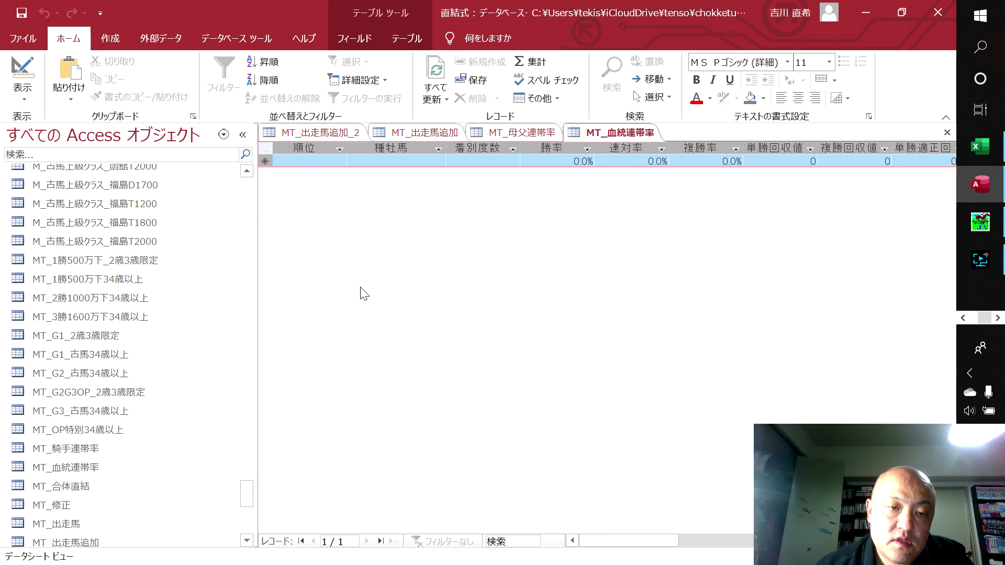
{"action": "key", "text": "ctrl+v"}
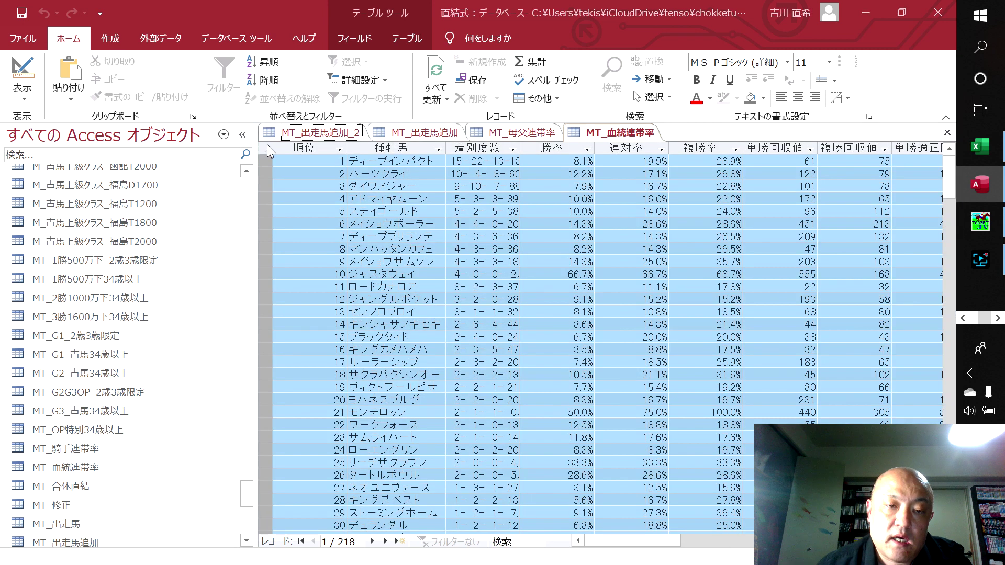
{"action": "left_click", "coordinate": [455, 341]}
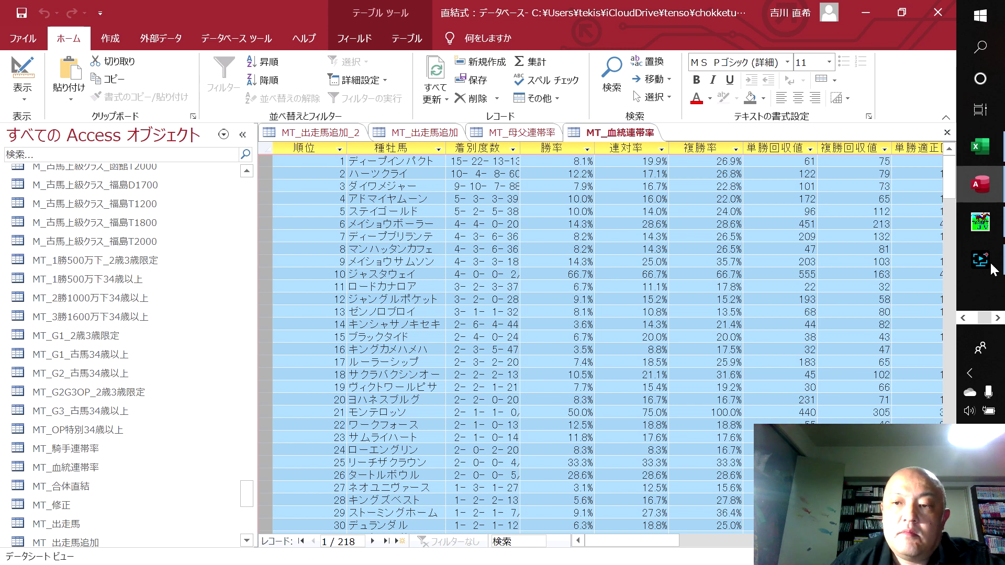
Check TARGET frontier JV, then minimize it to return to Access.
{"action": "left_click", "coordinate": [985, 228]}
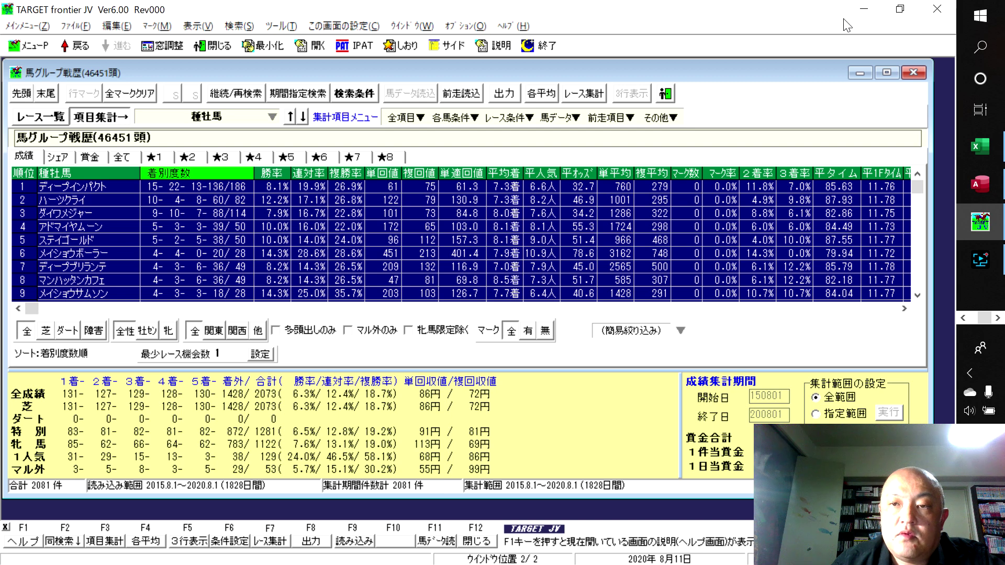
{"action": "left_click", "coordinate": [868, 6]}
{"action": "left_click", "coordinate": [868, 6]}
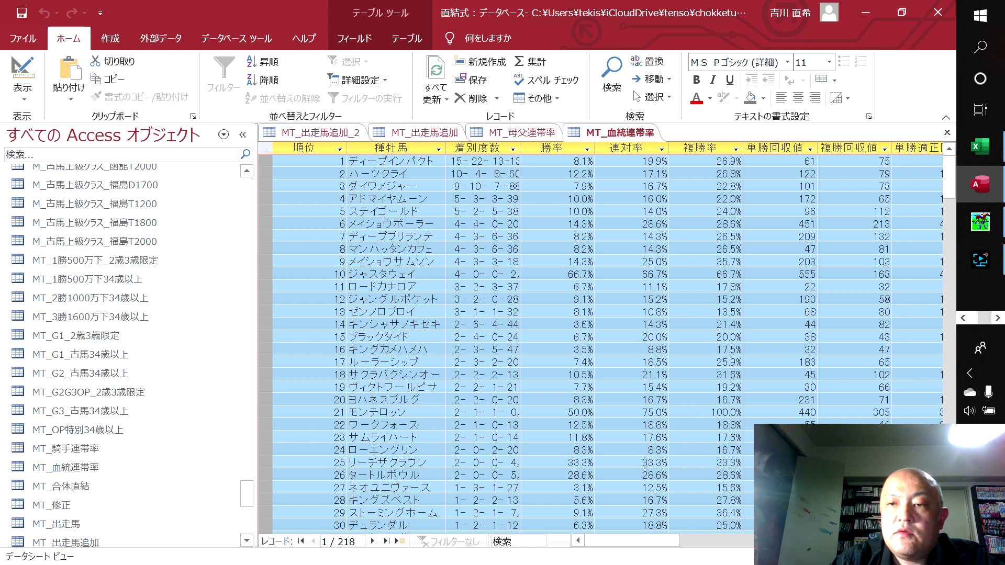
Look over 直結改修.xlsm at cell D15, then bring up the untitled Notepad DBdelete血統 draft.
{"action": "left_click", "coordinate": [973, 145]}
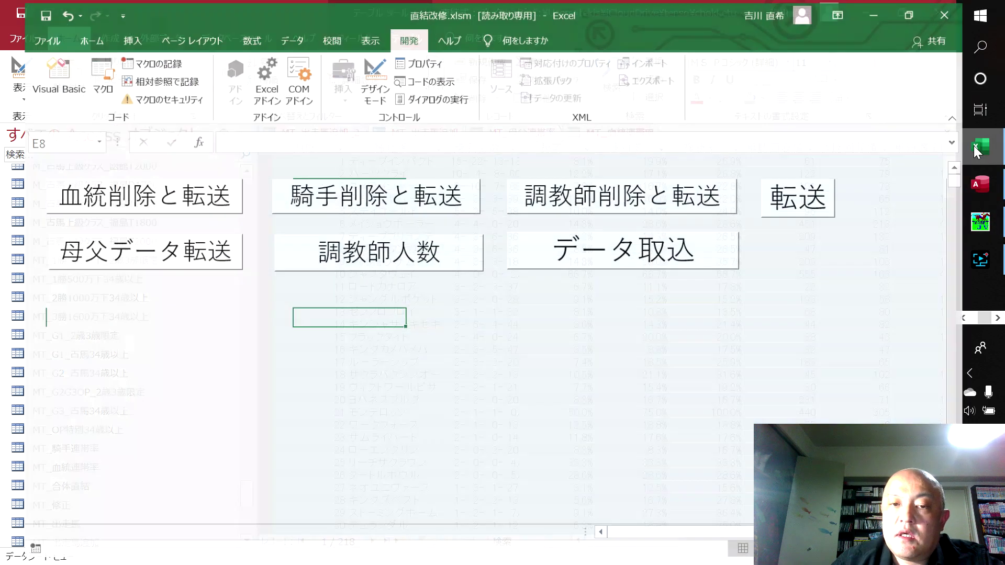
{"action": "left_click", "coordinate": [254, 452]}
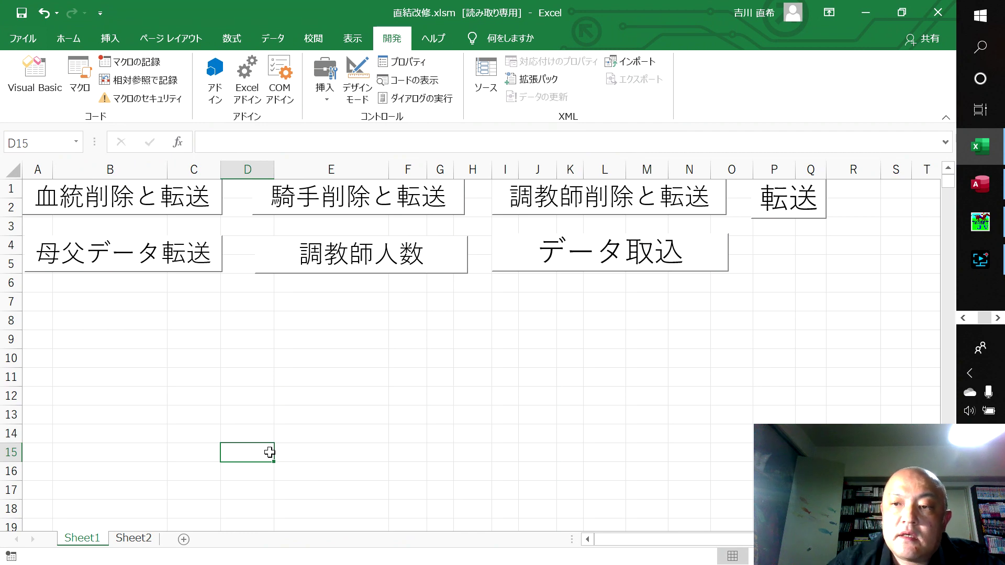
{"action": "left_click", "coordinate": [964, 318]}
{"action": "mouse_move", "coordinate": [979, 185]}
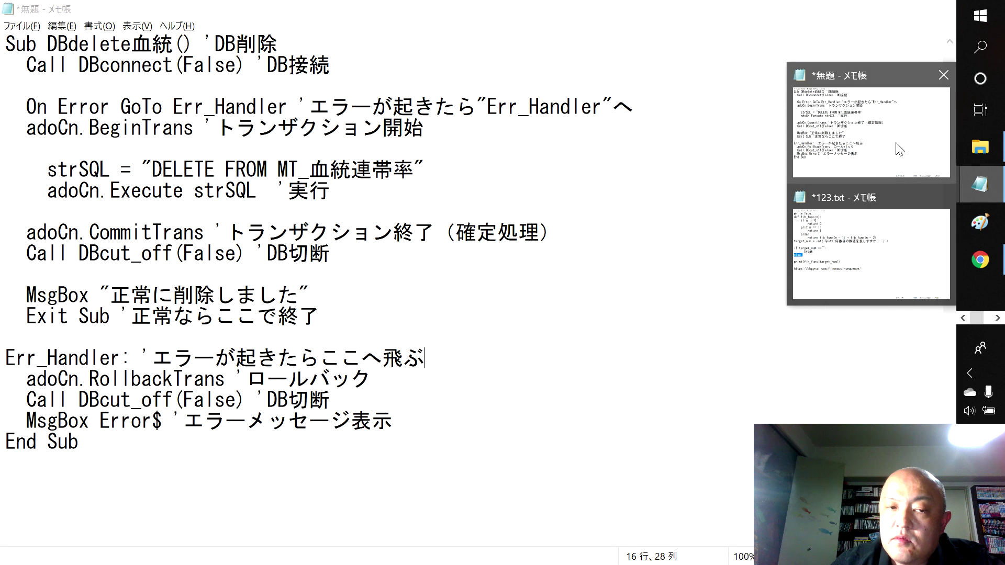
{"action": "left_click", "coordinate": [899, 149]}
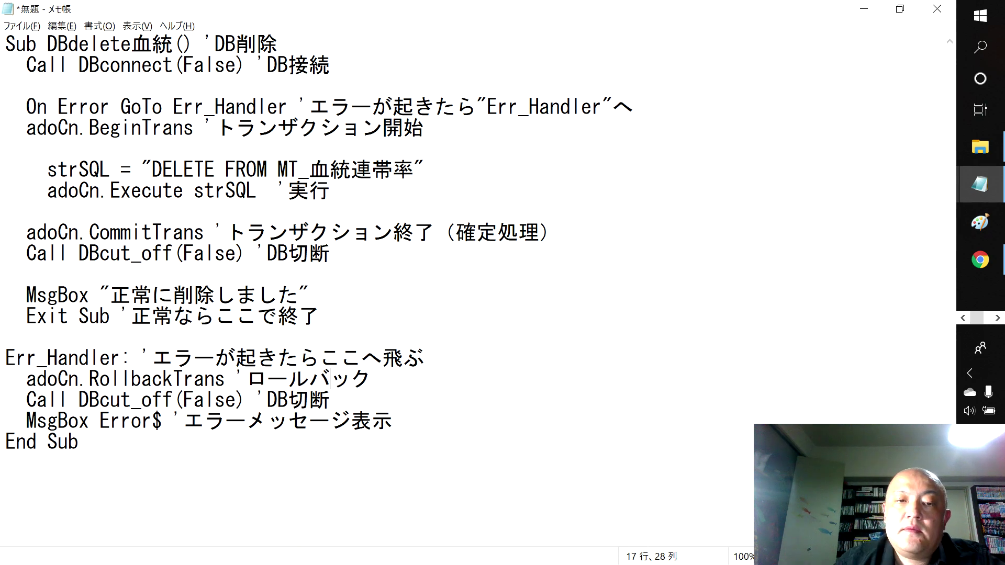
Adjust the blank lines around the strSQL, BeginTrans and Execute lines in the Notepad macro draft.
{"action": "left_click", "coordinate": [25, 149]}
{"action": "left_click", "coordinate": [424, 170]}
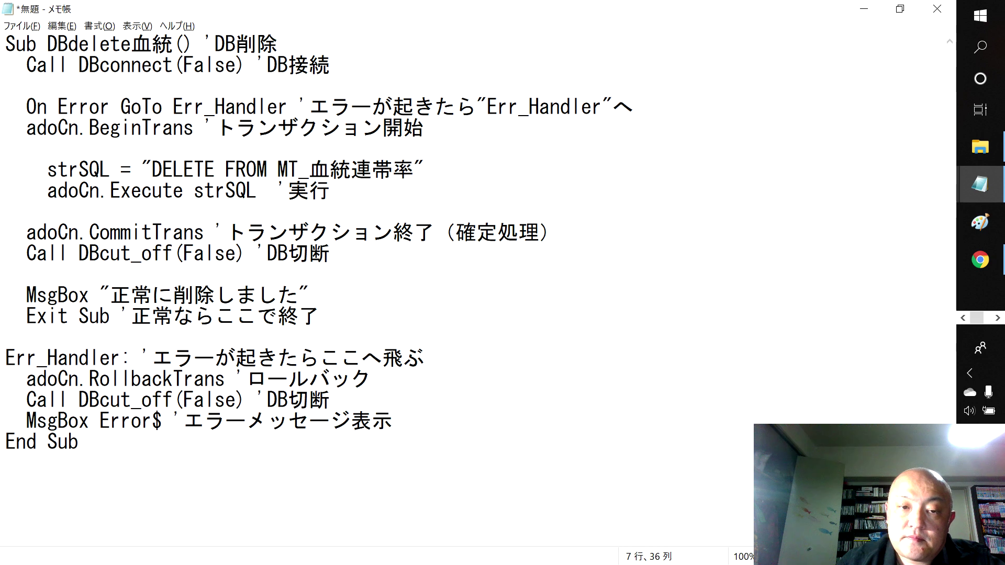
{"action": "key", "text": "Return"}
{"action": "key", "text": "Return"}
{"action": "key", "text": "Return"}
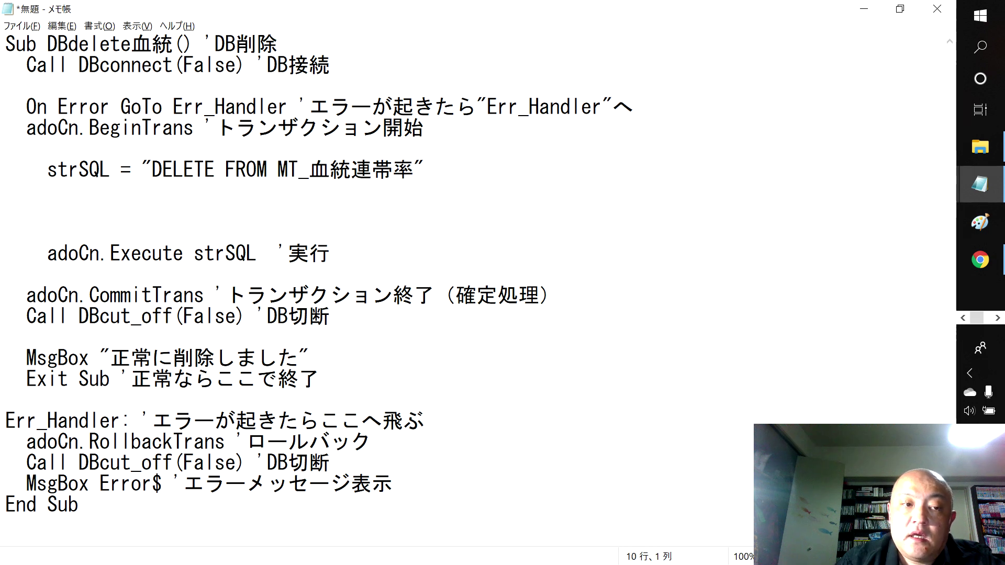
{"action": "left_click", "coordinate": [424, 128]}
{"action": "key", "text": "Return"}
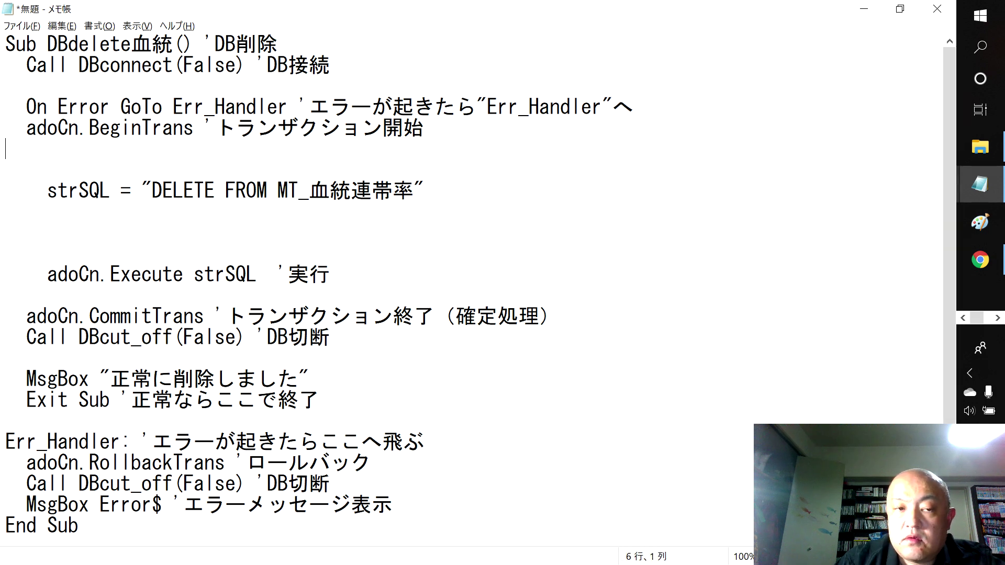
{"action": "key", "text": "Return"}
{"action": "left_click", "coordinate": [424, 212]}
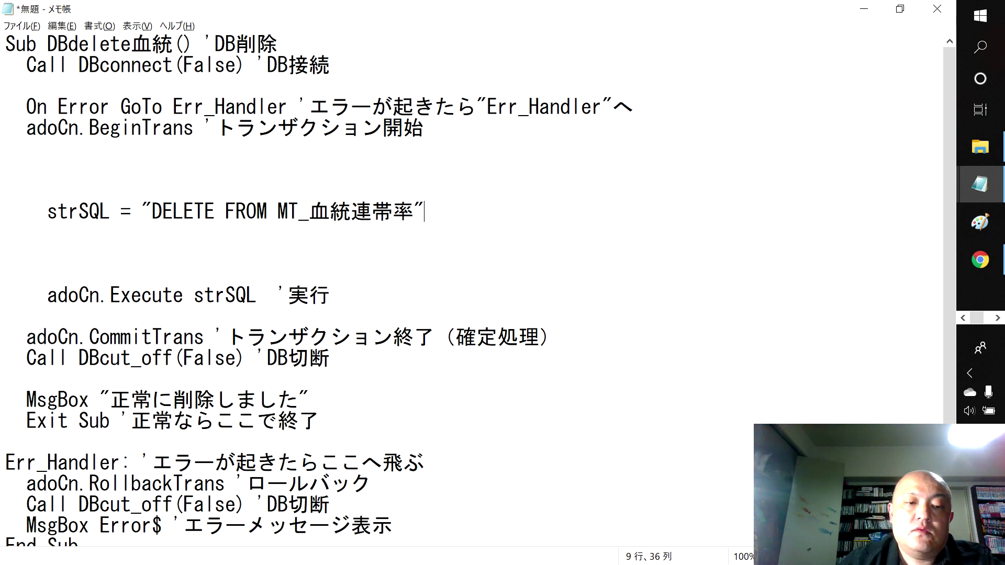
{"action": "left_click", "coordinate": [6, 274]}
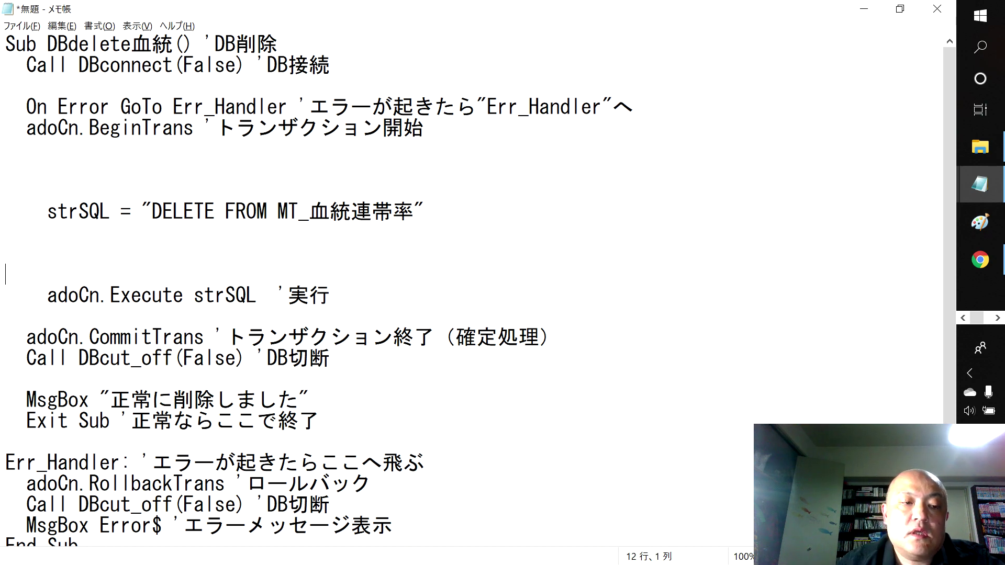
{"action": "key", "text": "BackSpace"}
{"action": "key", "text": "BackSpace"}
{"action": "key", "text": "BackSpace"}
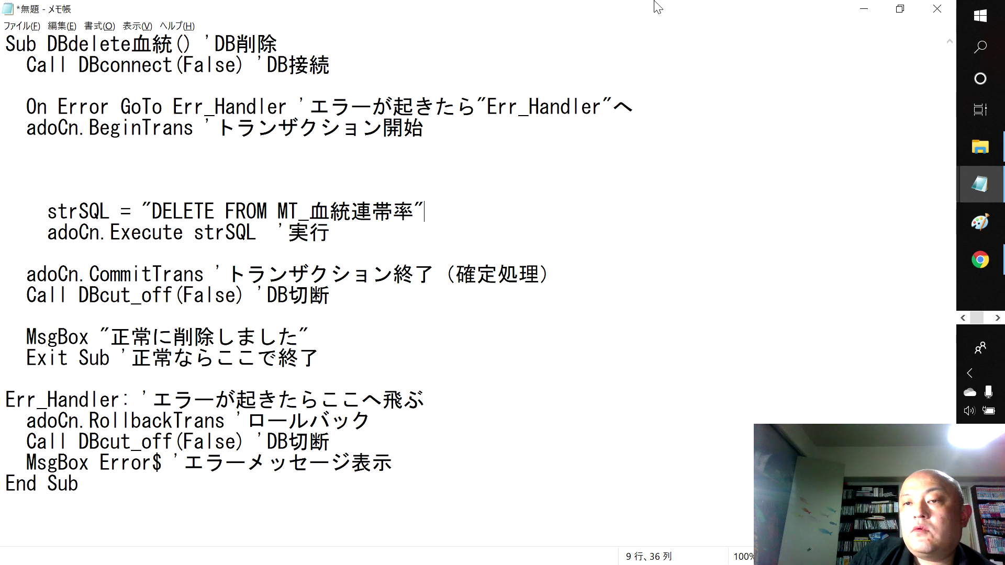
Copy the TARGET sire table in CSV/Excel format and switch back to the Excel workbook.
{"action": "left_click", "coordinate": [864, 8]}
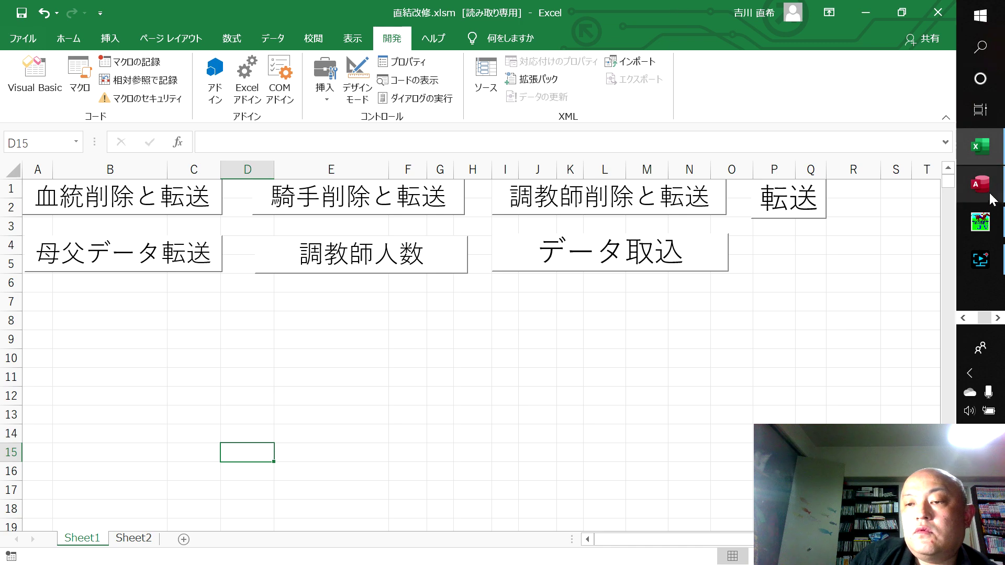
{"action": "left_click", "coordinate": [982, 222]}
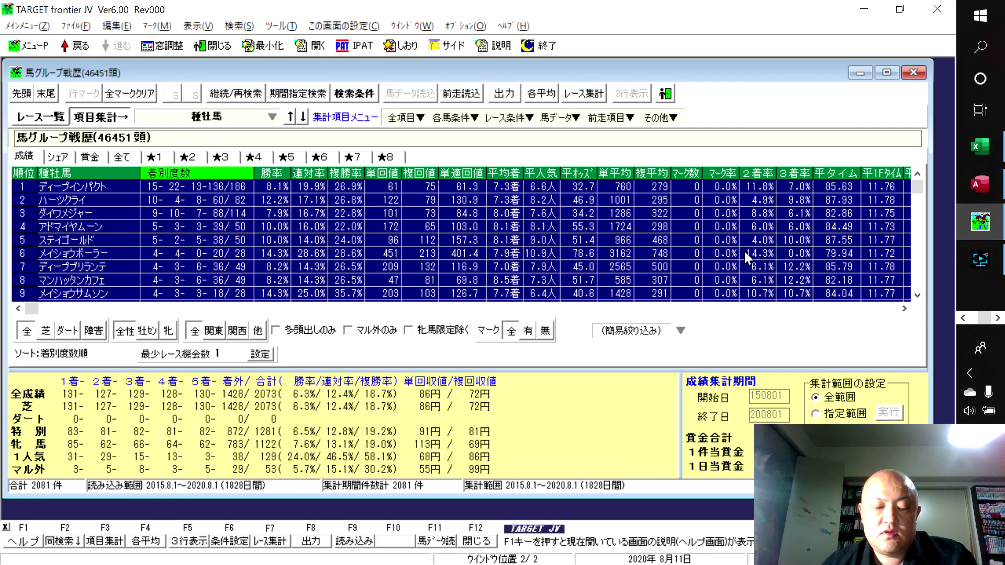
{"action": "right_click", "coordinate": [520, 234]}
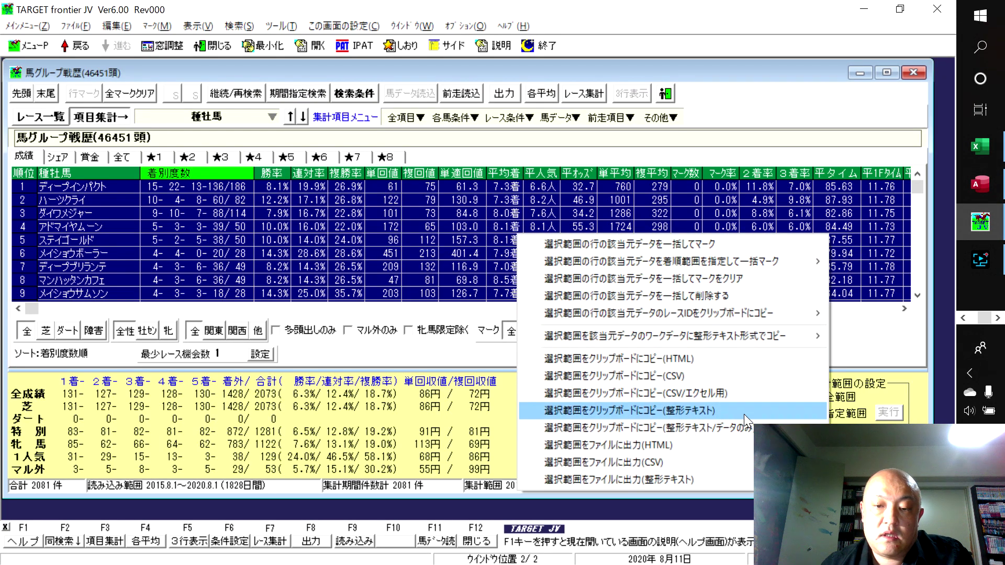
{"action": "left_click", "coordinate": [734, 395]}
{"action": "key", "text": "alt+Tab"}
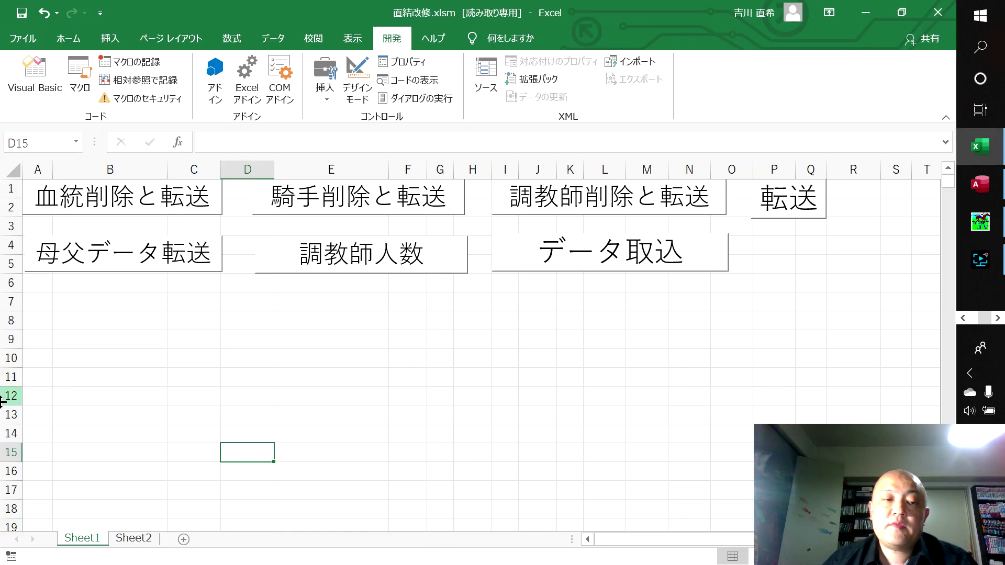
Run 血統削除と転送 to send the sire data to Access, acknowledge both messages, then start データ取込.
{"action": "left_click", "coordinate": [173, 204]}
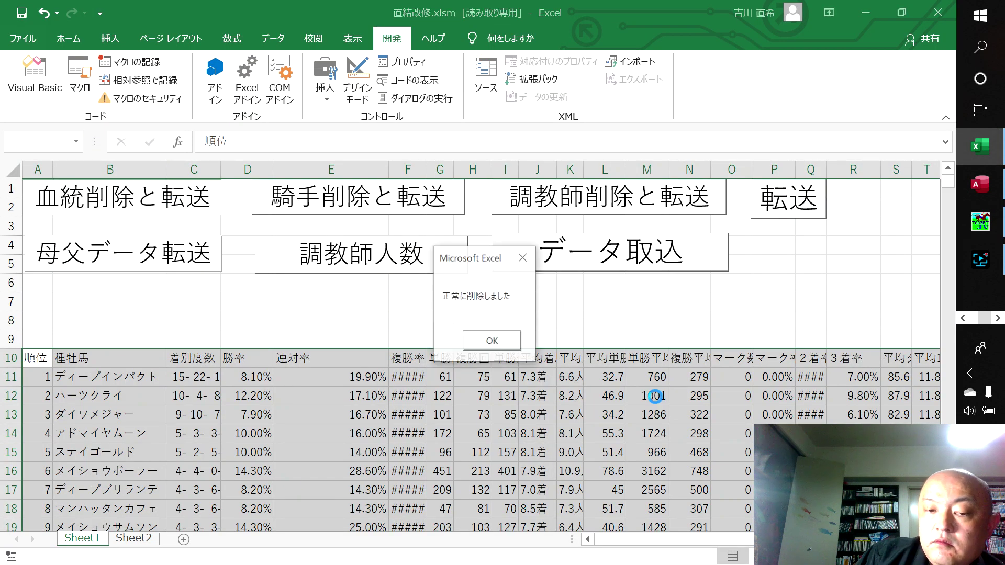
{"action": "left_click", "coordinate": [984, 190]}
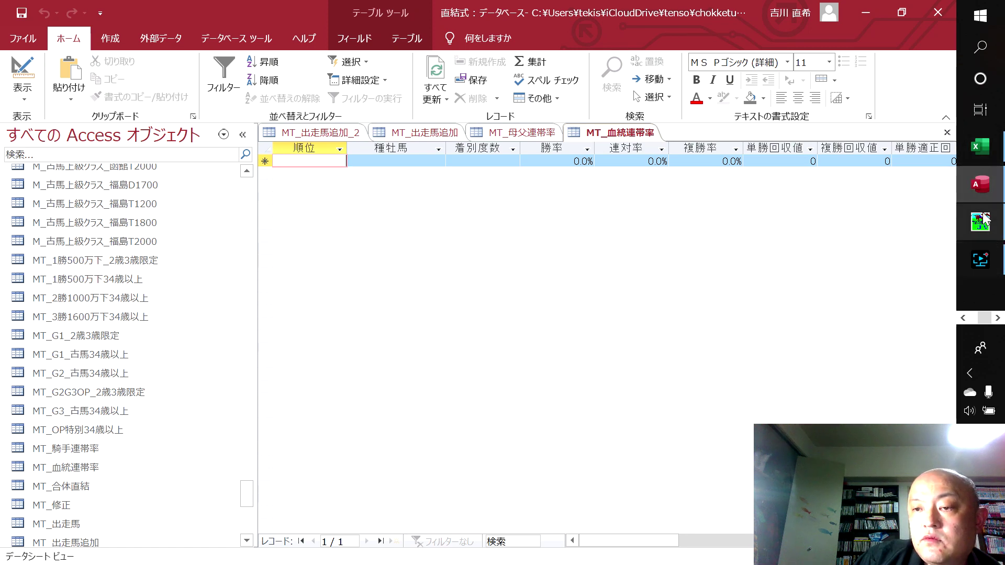
{"action": "left_click", "coordinate": [981, 147]}
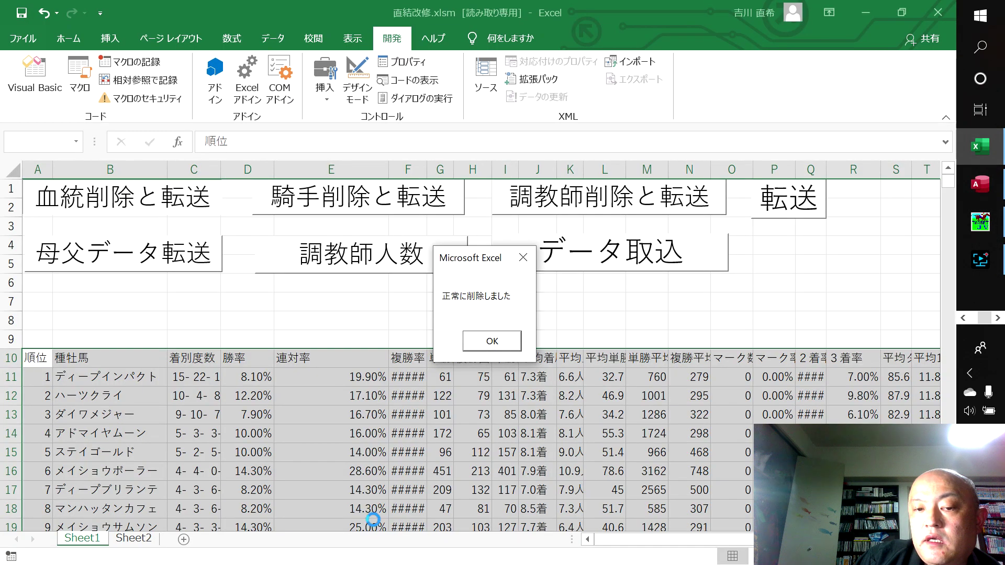
{"action": "left_click", "coordinate": [495, 346]}
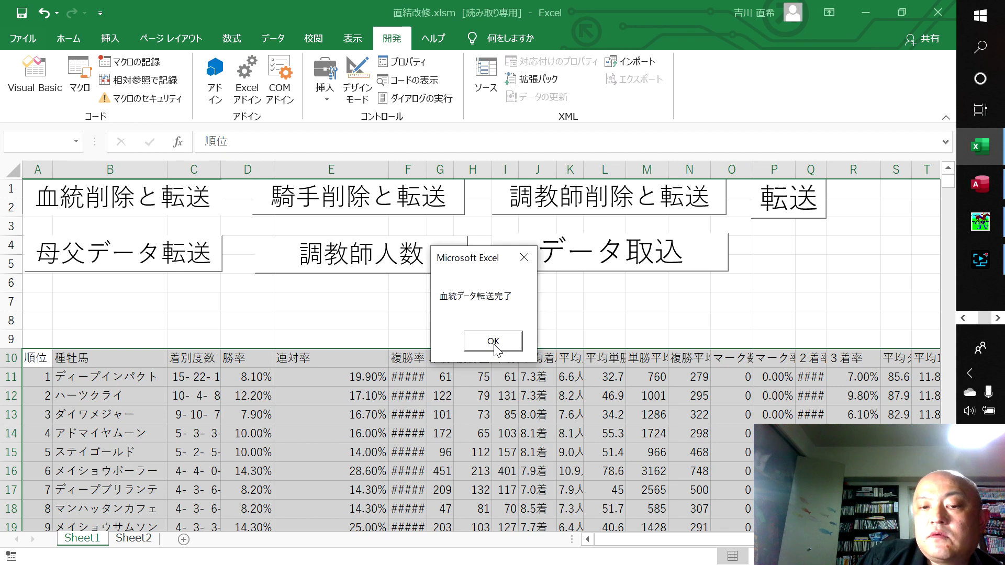
{"action": "left_click", "coordinate": [494, 345]}
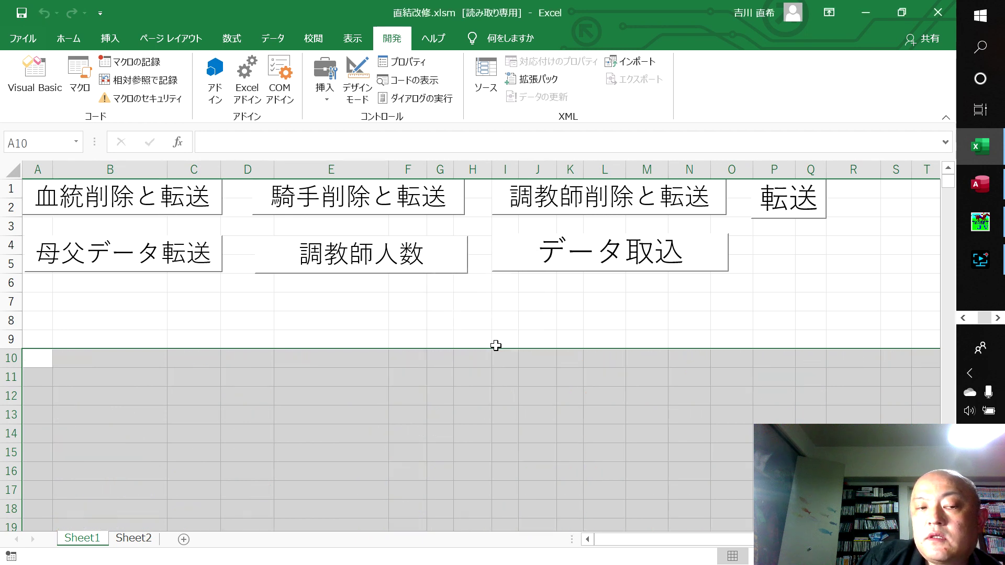
{"action": "left_click", "coordinate": [488, 371]}
{"action": "left_click", "coordinate": [653, 270]}
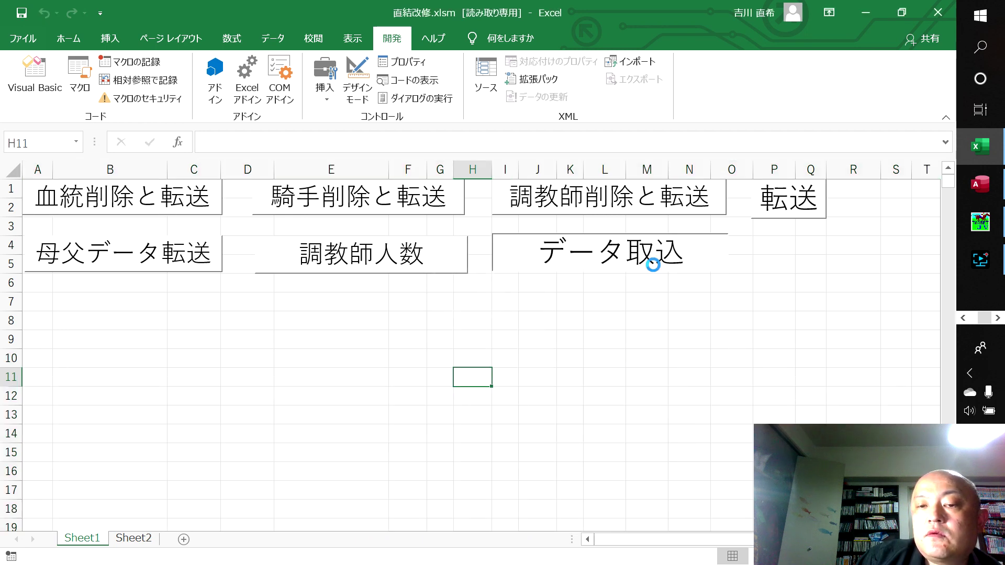
Dismiss the import-complete message and scroll right to show the coloured columns Y to AV.
{"action": "left_click", "coordinate": [489, 342]}
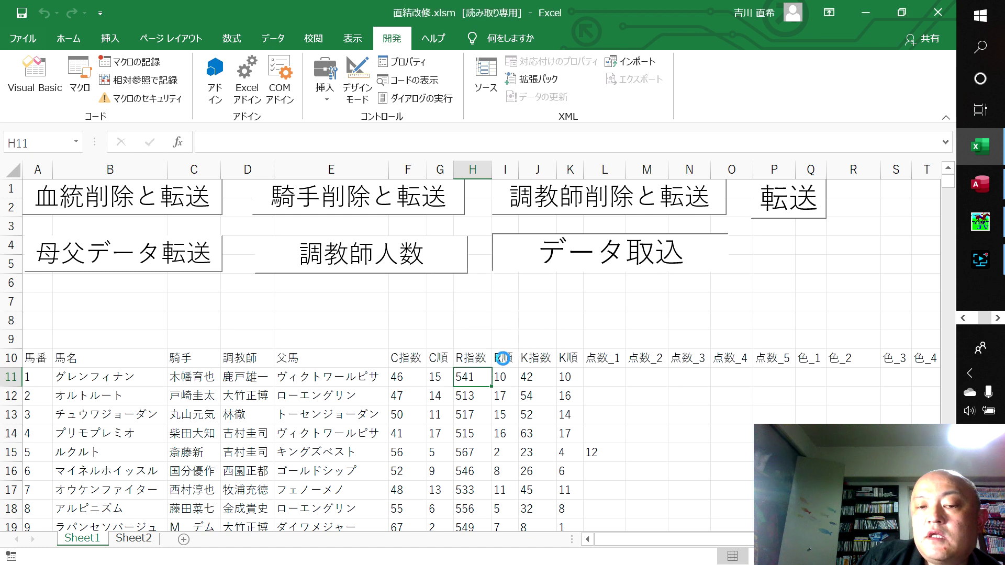
{"action": "scroll", "coordinate": [356, 473], "scroll_direction": "down", "scroll_amount": 4}
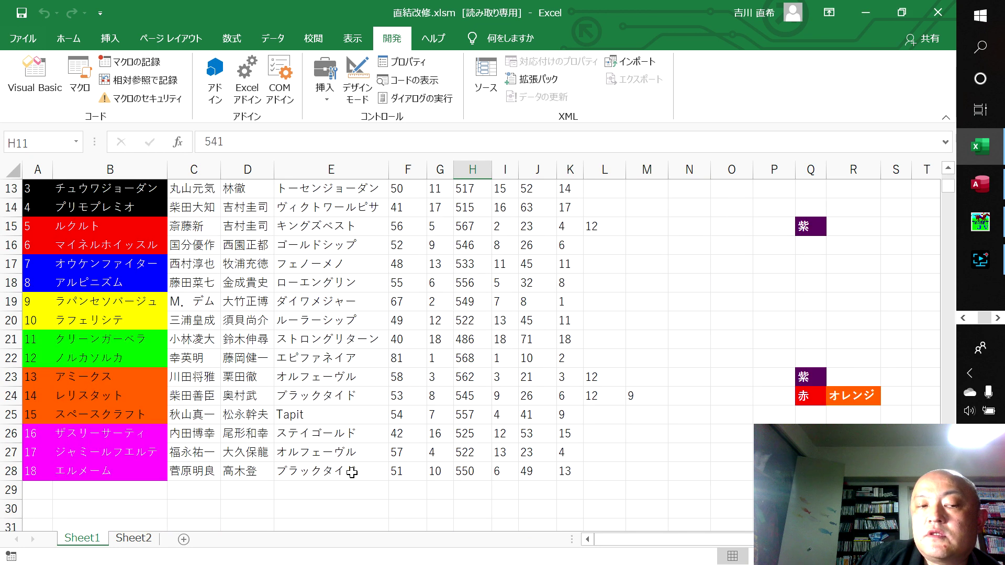
{"action": "scroll", "coordinate": [352, 472], "scroll_direction": "up", "scroll_amount": 2}
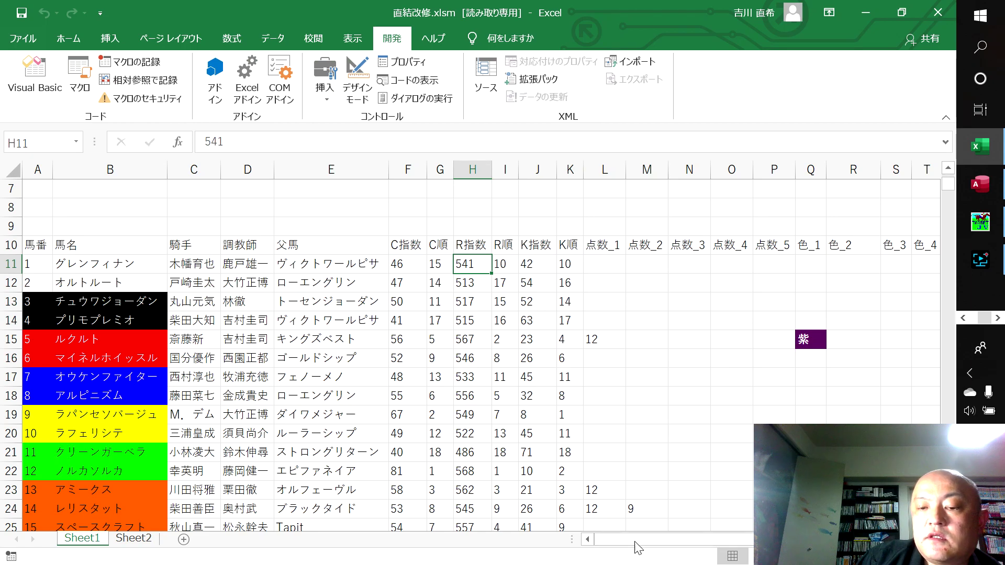
{"action": "left_click_drag", "start_coordinate": [638, 547], "coordinate": [765, 548]}
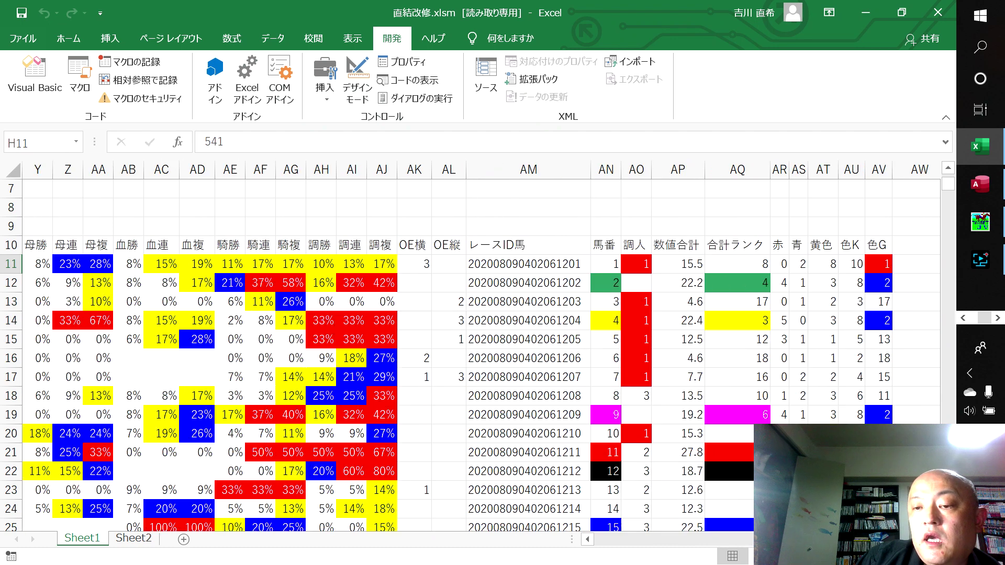
{"action": "scroll", "coordinate": [732, 439], "scroll_direction": "down", "scroll_amount": 2}
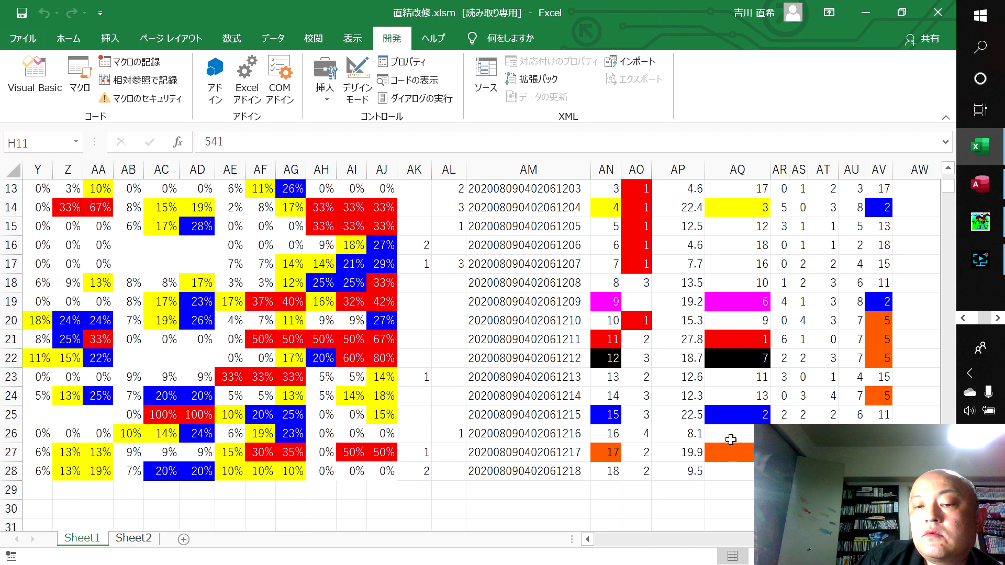
{"action": "scroll", "coordinate": [731, 440], "scroll_direction": "up", "scroll_amount": 2}
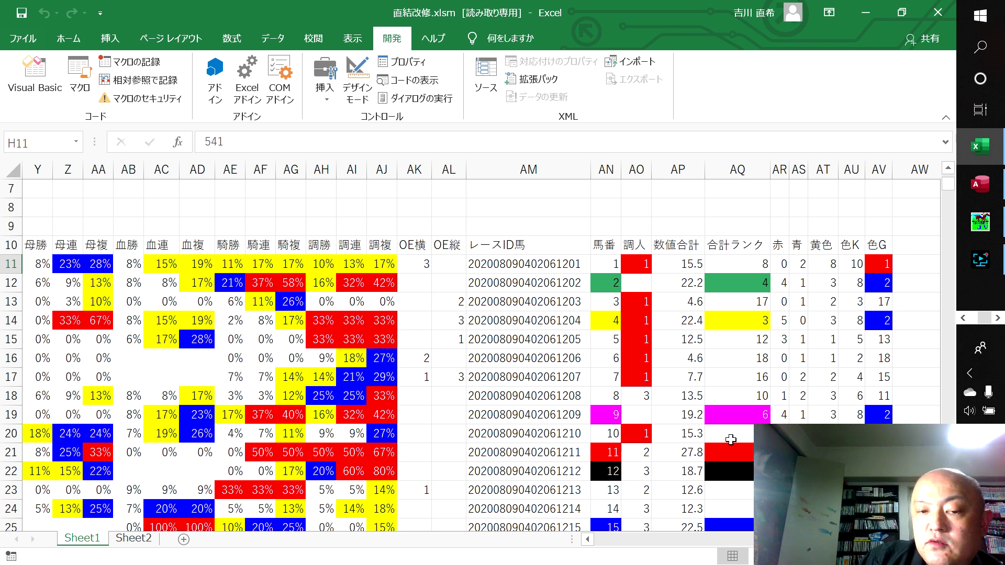
{"action": "key", "text": "Return"}
{"action": "key", "text": "Right"}
{"action": "key", "text": "Right"}
{"action": "key", "text": "Right"}
{"action": "key", "text": "Right"}
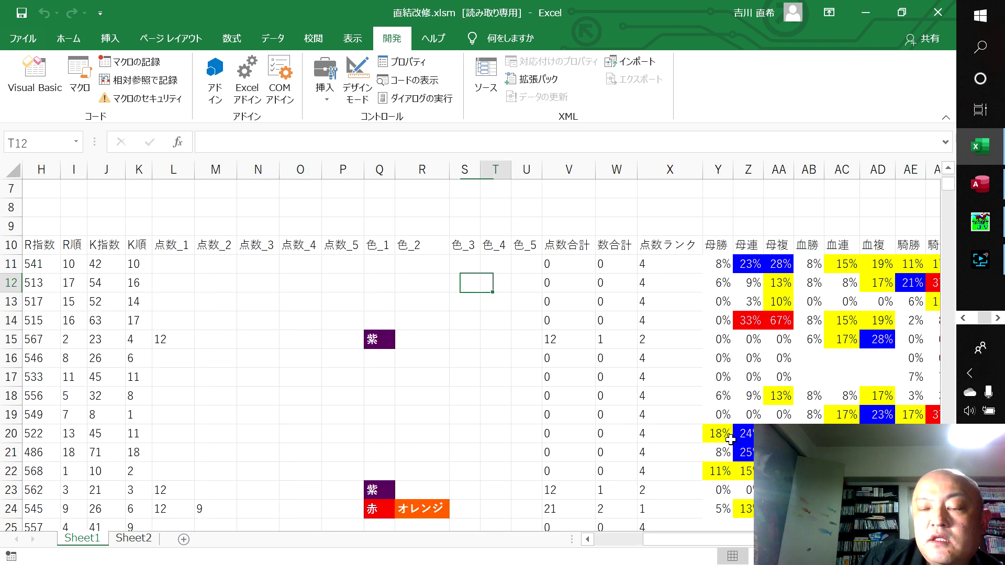
{"action": "key", "text": "Right"}
{"action": "key", "text": "Right"}
{"action": "key", "text": "Right"}
{"action": "key", "text": "Right"}
{"action": "key", "text": "Right"}
{"action": "key", "text": "Right"}
{"action": "key", "text": "Right"}
{"action": "key", "text": "Right"}
{"action": "key", "text": "Right"}
{"action": "key", "text": "Right"}
{"action": "key", "text": "Right"}
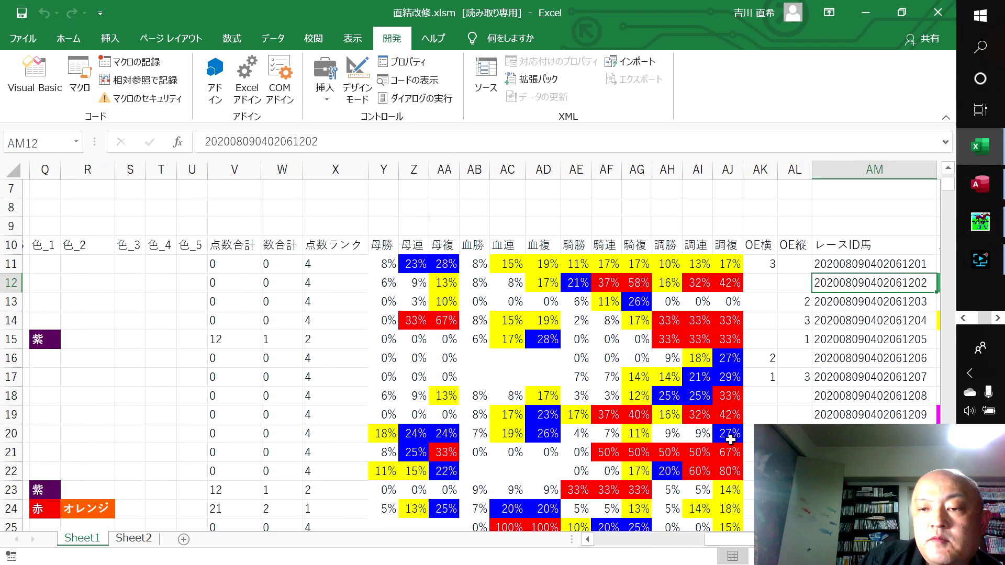
{"action": "key", "text": "Right"}
{"action": "key", "text": "Right"}
{"action": "key", "text": "Right"}
{"action": "key", "text": "Right"}
{"action": "key", "text": "Right"}
{"action": "key", "text": "Right"}
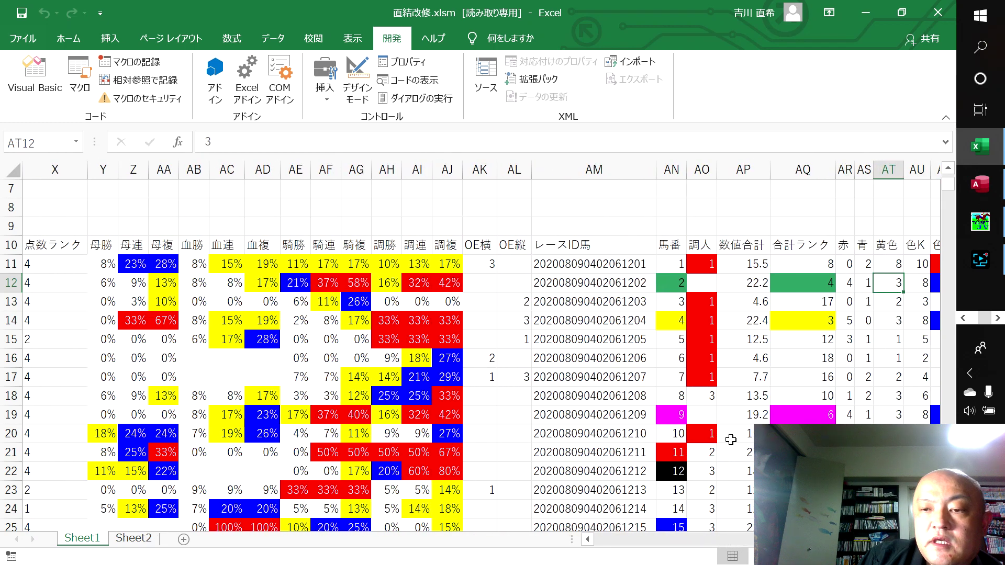
{"action": "key", "text": "Right"}
{"action": "key", "text": "Right"}
{"action": "key", "text": "Right"}
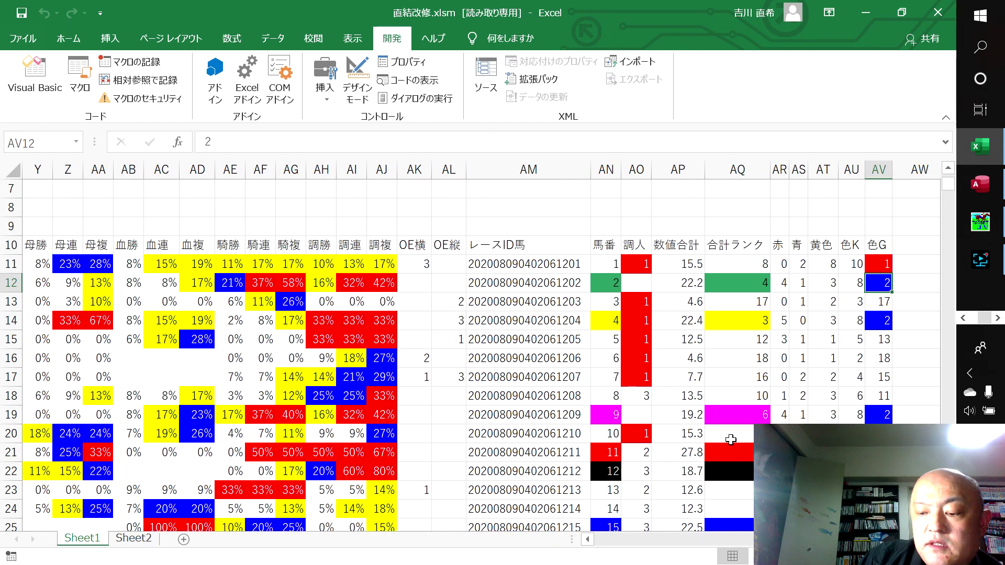
{"action": "key", "text": "Up"}
{"action": "key", "text": "Up"}
{"action": "key", "text": "Down"}
{"action": "key", "text": "Left"}
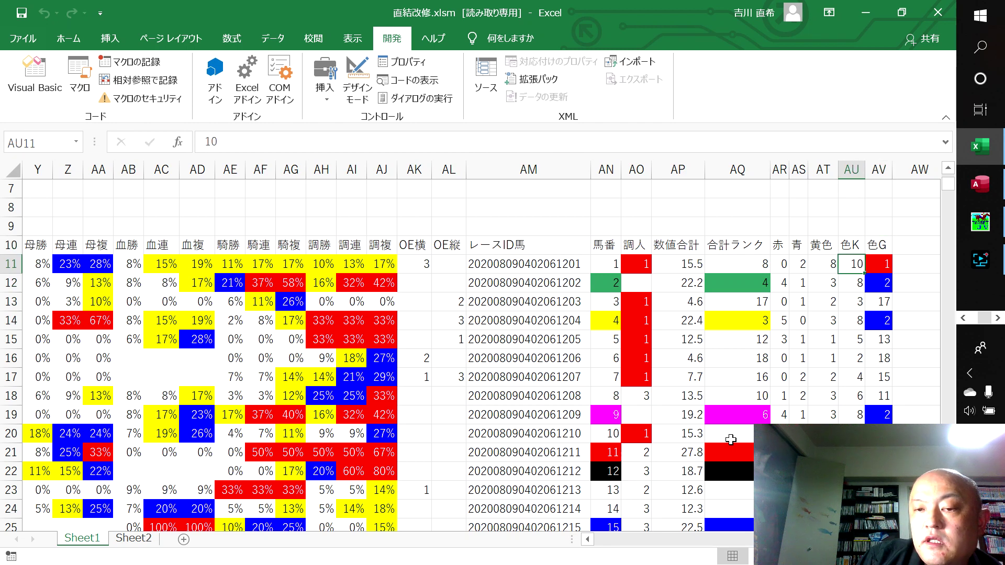
{"action": "key", "text": "Left"}
{"action": "key", "text": "Left"}
{"action": "key", "text": "Left"}
{"action": "key", "text": "Left"}
{"action": "key", "text": "Left"}
{"action": "key", "text": "Left"}
{"action": "key", "text": "Left"}
{"action": "key", "text": "Left"}
{"action": "key", "text": "Left"}
{"action": "key", "text": "Left"}
{"action": "key", "text": "Left"}
{"action": "key", "text": "Left"}
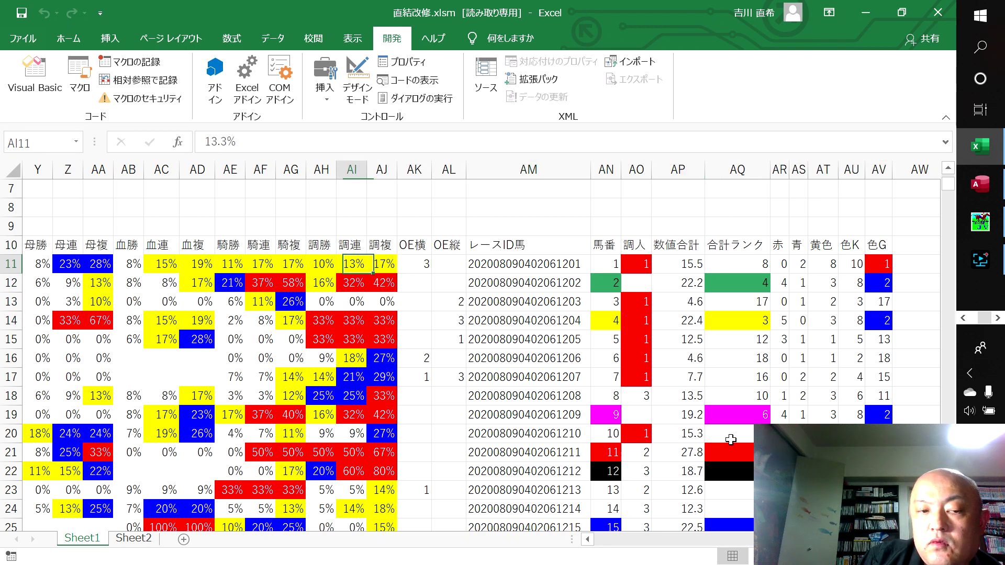
{"action": "key", "text": "Left"}
{"action": "key", "text": "Left"}
{"action": "key", "text": "Left"}
{"action": "key", "text": "Left"}
{"action": "key", "text": "Left"}
{"action": "key", "text": "Left"}
{"action": "key", "text": "Left"}
{"action": "key", "text": "Left"}
{"action": "key", "text": "Left"}
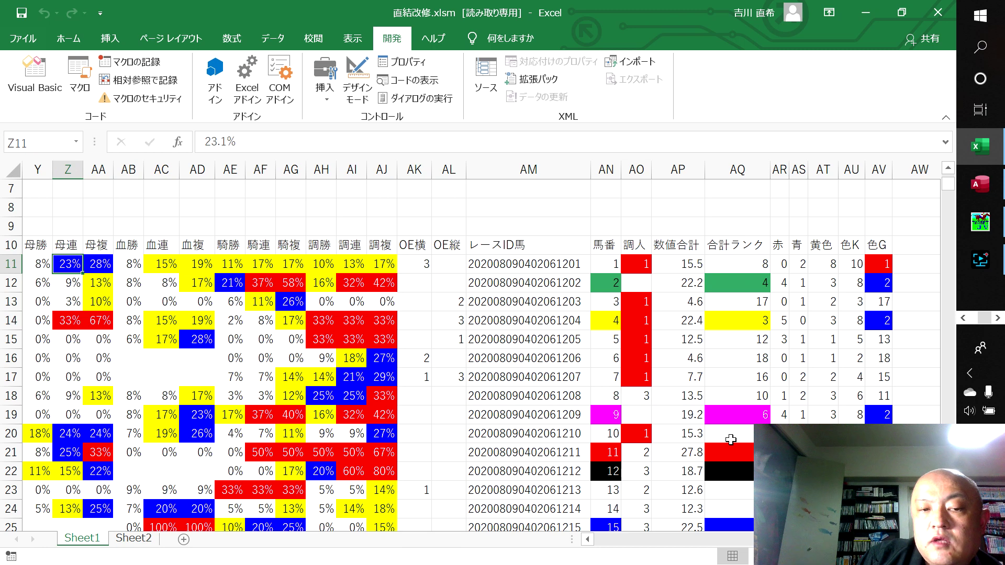
{"action": "key", "text": "Right"}
{"action": "key", "text": "Right"}
{"action": "key", "text": "Right"}
{"action": "key", "text": "Right"}
{"action": "key", "text": "Right"}
{"action": "key", "text": "Right"}
{"action": "key", "text": "Right"}
{"action": "key", "text": "Right"}
{"action": "key", "text": "Right"}
{"action": "key", "text": "Down"}
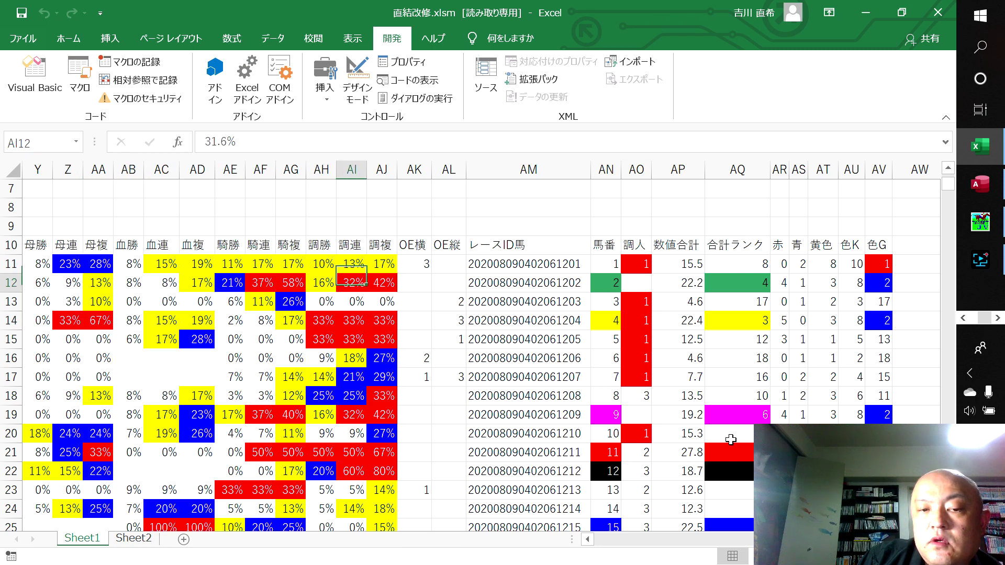
{"action": "key", "text": "Left"}
{"action": "key", "text": "Left"}
{"action": "key", "text": "Right"}
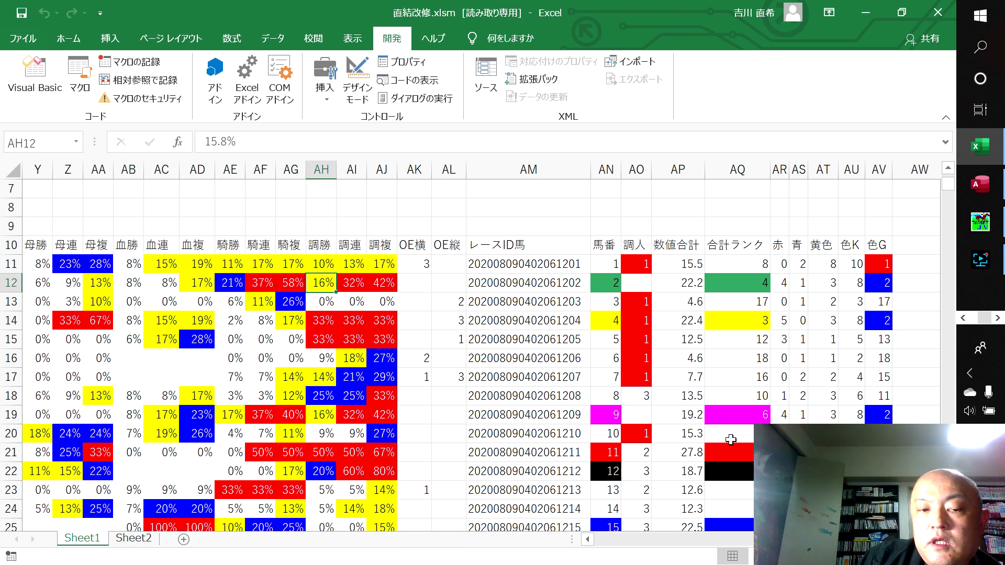
{"action": "key", "text": "Right"}
{"action": "key", "text": "Right"}
{"action": "key", "text": "Right"}
{"action": "key", "text": "Right"}
{"action": "key", "text": "Right"}
{"action": "key", "text": "Right"}
{"action": "key", "text": "Right"}
{"action": "key", "text": "Right"}
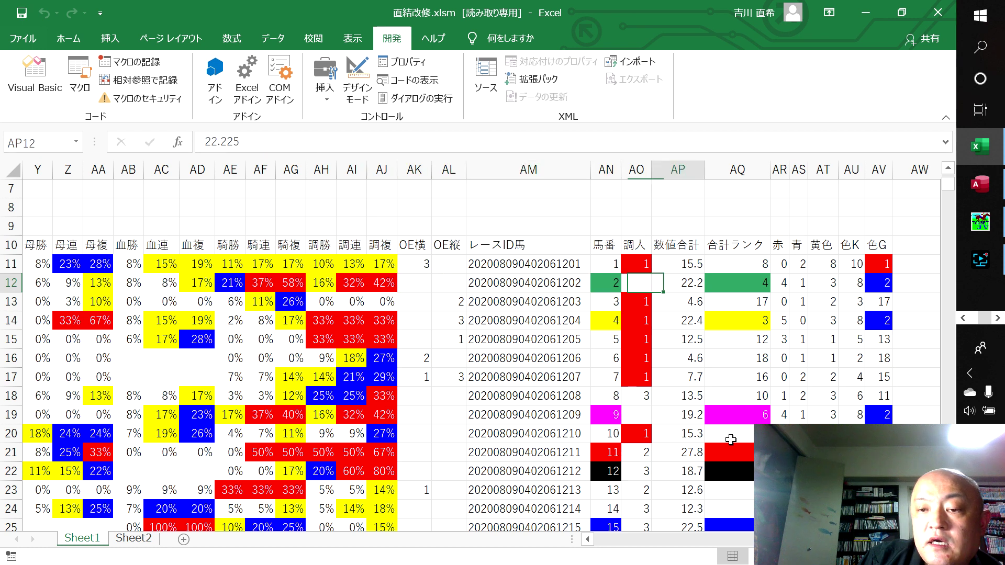
{"action": "key", "text": "Right"}
{"action": "key", "text": "Right"}
{"action": "key", "text": "Right"}
{"action": "key", "text": "Right"}
{"action": "key", "text": "Right"}
{"action": "key", "text": "Right"}
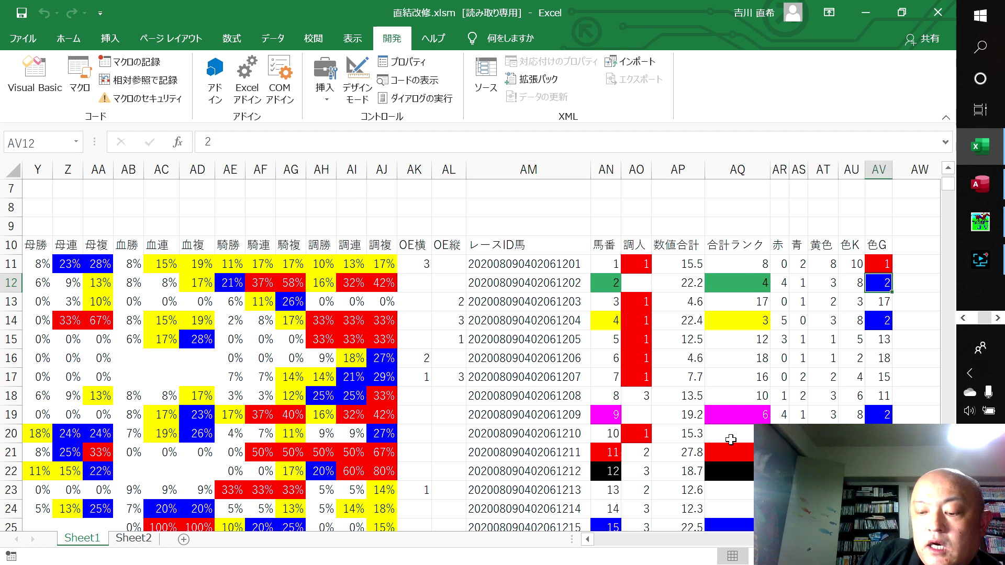
{"action": "key", "text": "Left"}
{"action": "key", "text": "Left"}
{"action": "key", "text": "Left"}
{"action": "key", "text": "Left"}
{"action": "key", "text": "Left"}
{"action": "key", "text": "Left"}
{"action": "key", "text": "Left"}
{"action": "key", "text": "Left"}
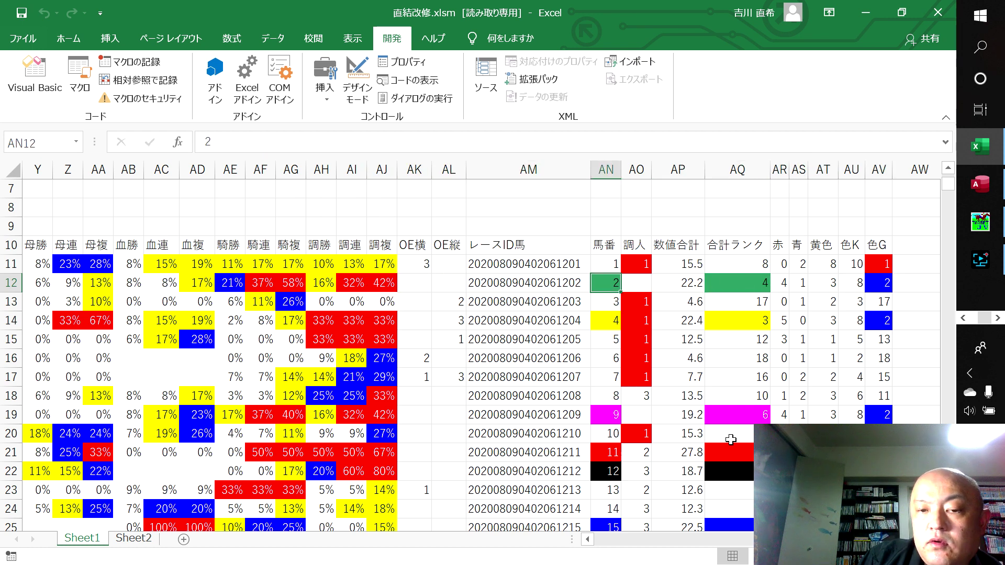
{"action": "key", "text": "Left"}
{"action": "key", "text": "Left"}
{"action": "key", "text": "Left"}
{"action": "key", "text": "Left"}
{"action": "key", "text": "Left"}
{"action": "key", "text": "Left"}
{"action": "key", "text": "Left"}
{"action": "key", "text": "Right"}
{"action": "key", "text": "Right"}
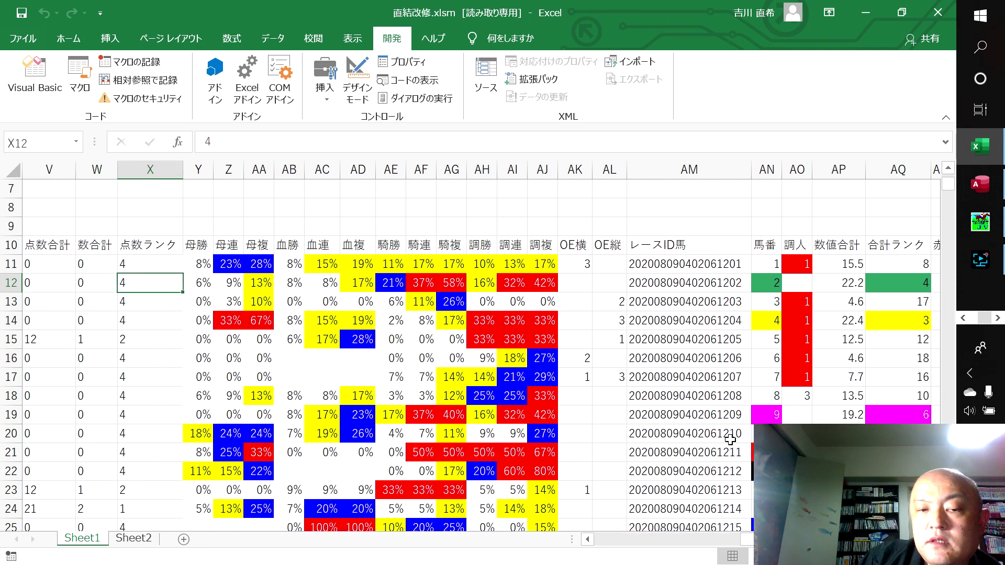
{"action": "key", "text": "Right"}
{"action": "key", "text": "Right"}
{"action": "key", "text": "Right"}
{"action": "key", "text": "Right"}
{"action": "key", "text": "Right"}
{"action": "key", "text": "Right"}
{"action": "key", "text": "Right"}
{"action": "key", "text": "Right"}
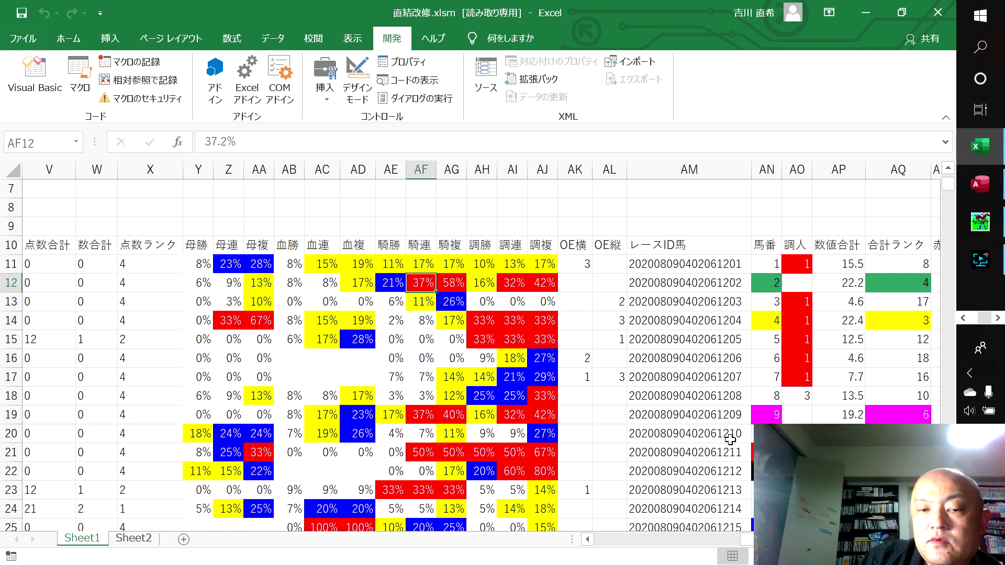
{"action": "key", "text": "Right"}
{"action": "key", "text": "Right"}
{"action": "key", "text": "Right"}
{"action": "key", "text": "Right"}
{"action": "key", "text": "Right"}
{"action": "key", "text": "Right"}
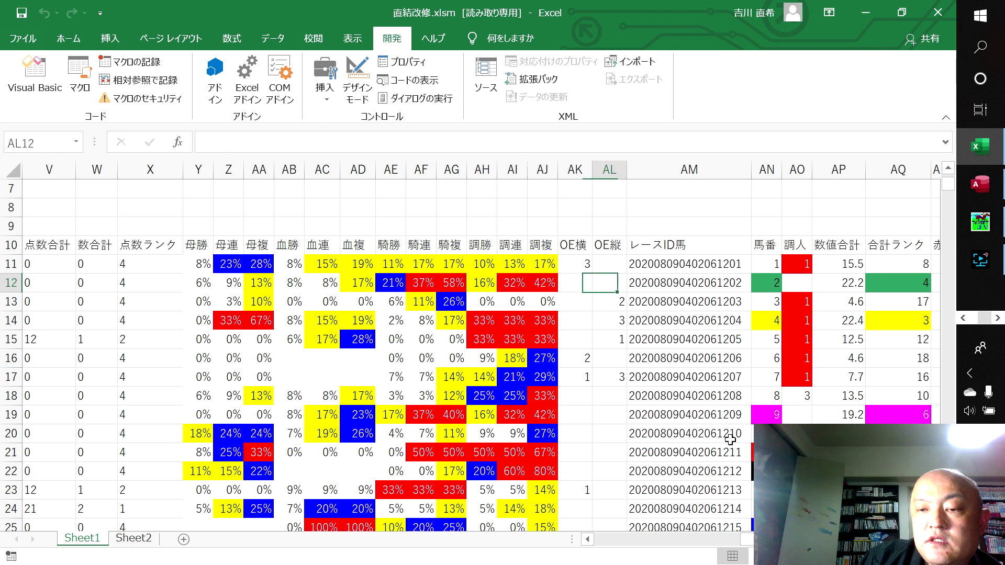
{"action": "key", "text": "Right"}
{"action": "key", "text": "Right"}
{"action": "key", "text": "Right"}
{"action": "key", "text": "Right"}
{"action": "key", "text": "Right"}
{"action": "key", "text": "Right"}
{"action": "key", "text": "Right"}
{"action": "key", "text": "Left"}
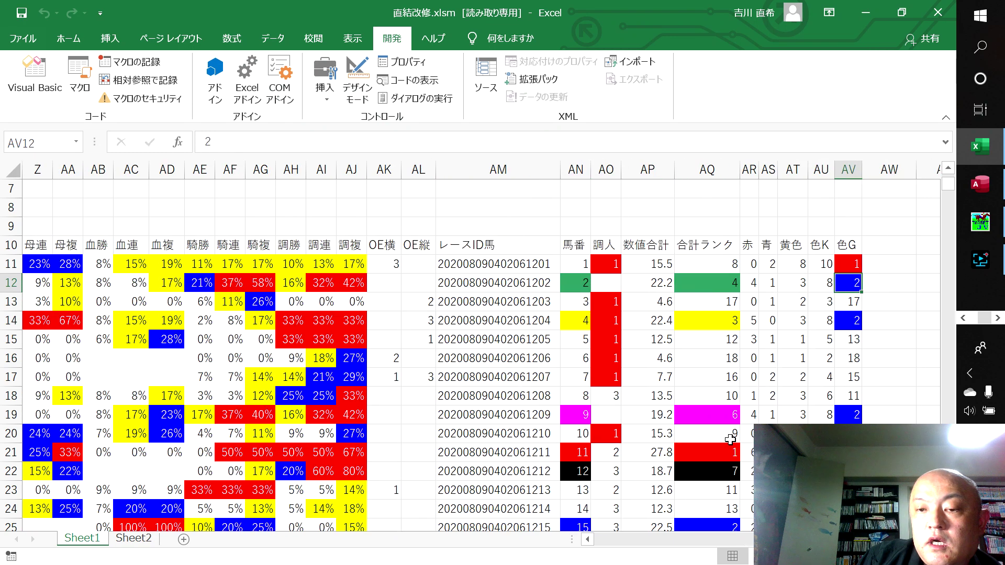
{"action": "key", "text": "Left"}
{"action": "key", "text": "Left"}
{"action": "key", "text": "Left"}
{"action": "key", "text": "Left"}
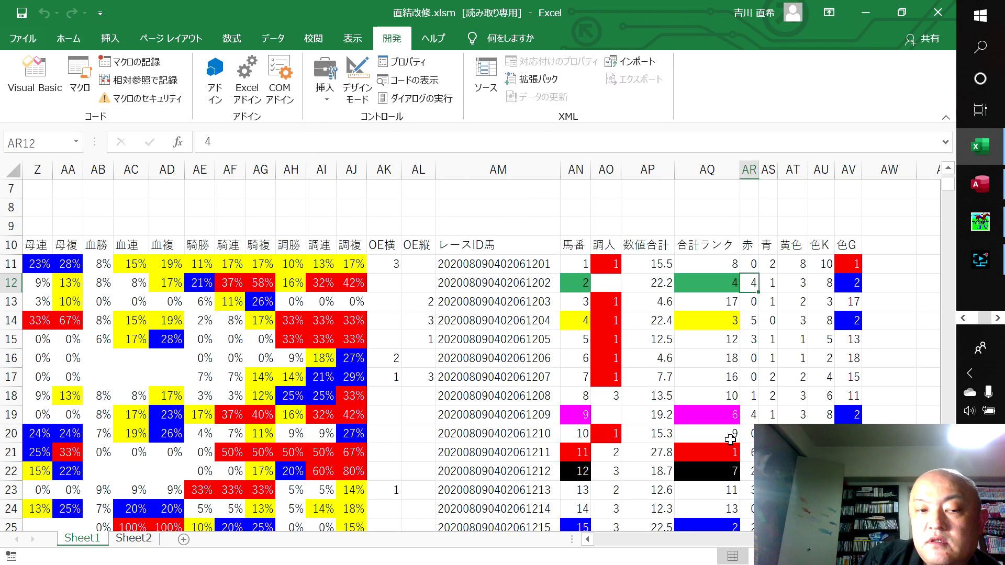
{"action": "key", "text": "Right"}
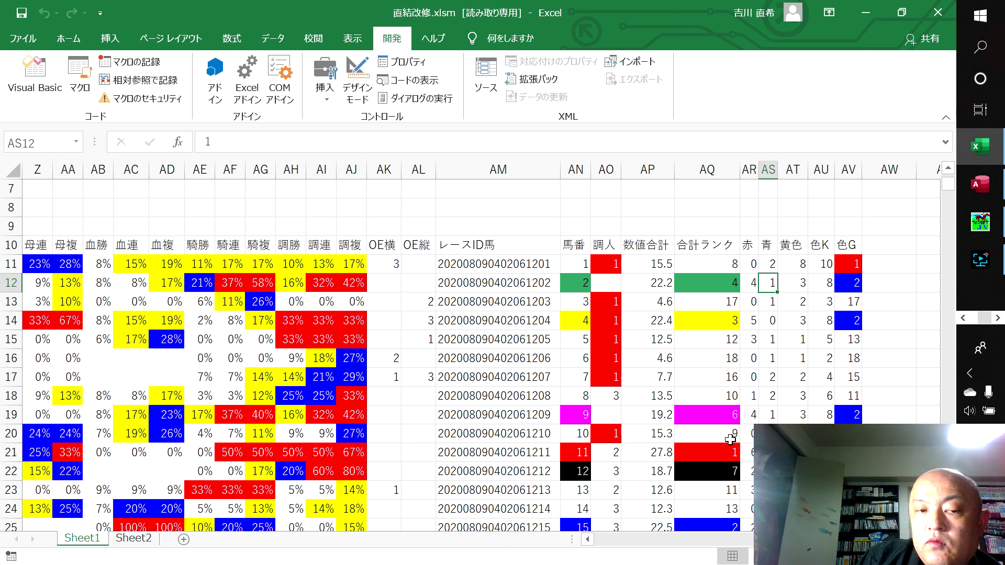
{"action": "key", "text": "Right"}
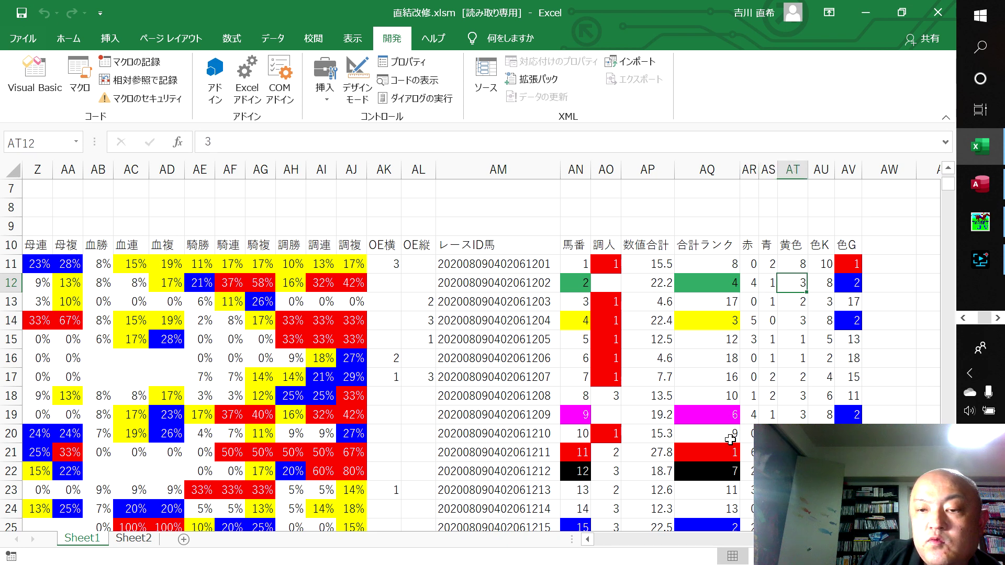
{"action": "key", "text": "Right"}
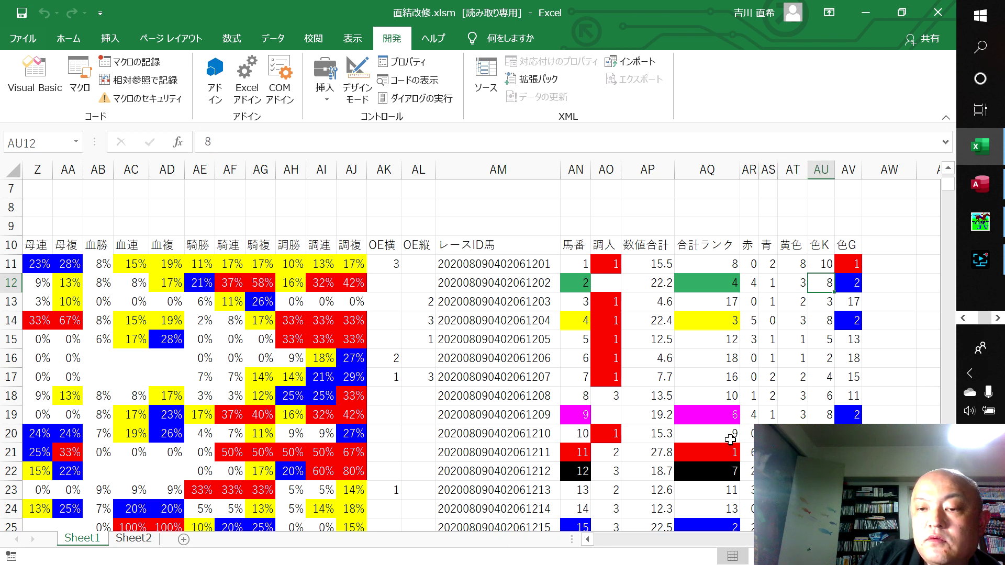
{"action": "key", "text": "Left"}
{"action": "key", "text": "Left"}
{"action": "key", "text": "Left"}
{"action": "key", "text": "Right"}
{"action": "key", "text": "Right"}
{"action": "key", "text": "Right"}
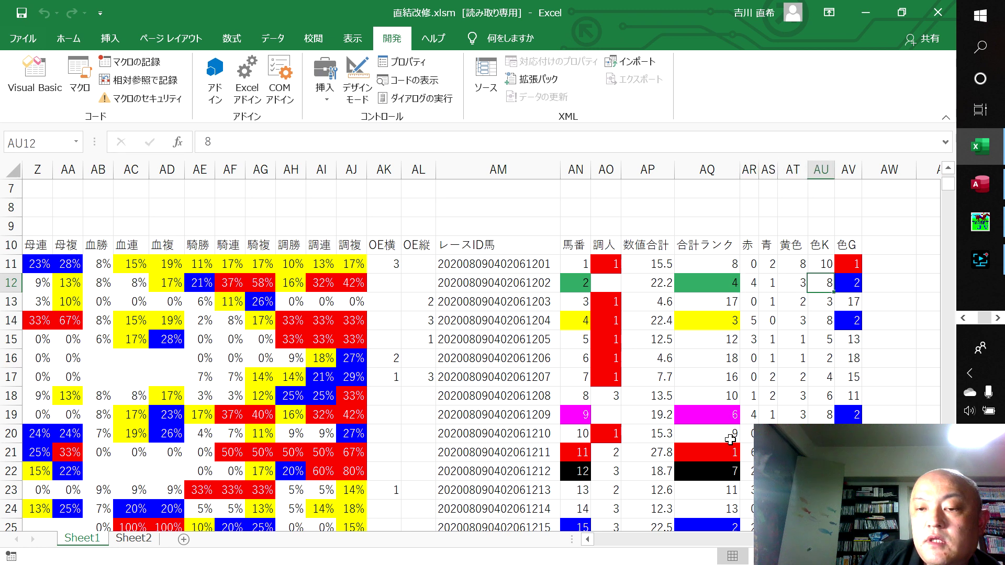
{"action": "key", "text": "Right"}
{"action": "key", "text": "Left"}
{"action": "key", "text": "Left"}
{"action": "key", "text": "Left"}
{"action": "key", "text": "Left"}
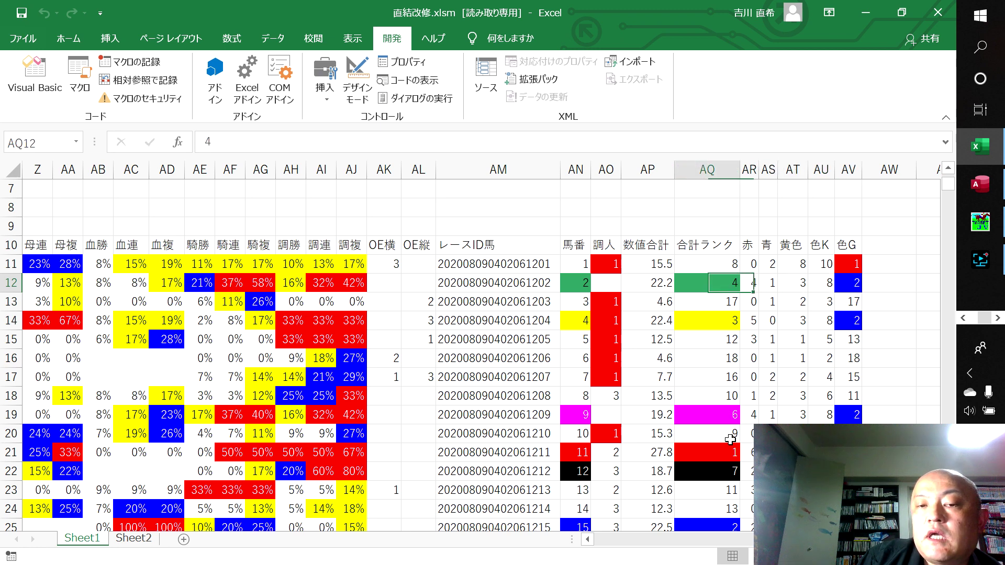
{"action": "key", "text": "Left"}
{"action": "key", "text": "Left"}
{"action": "key", "text": "Left"}
{"action": "key", "text": "Left"}
{"action": "key", "text": "Left"}
{"action": "key", "text": "Left"}
{"action": "key", "text": "Left"}
{"action": "key", "text": "Left"}
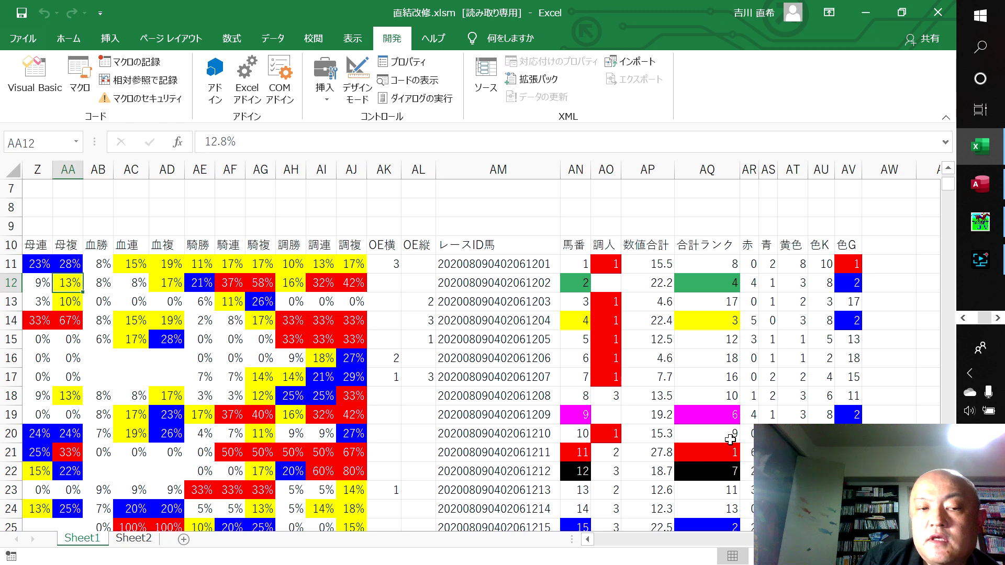
{"action": "key", "text": "Left"}
{"action": "key", "text": "Left"}
{"action": "key", "text": "Left"}
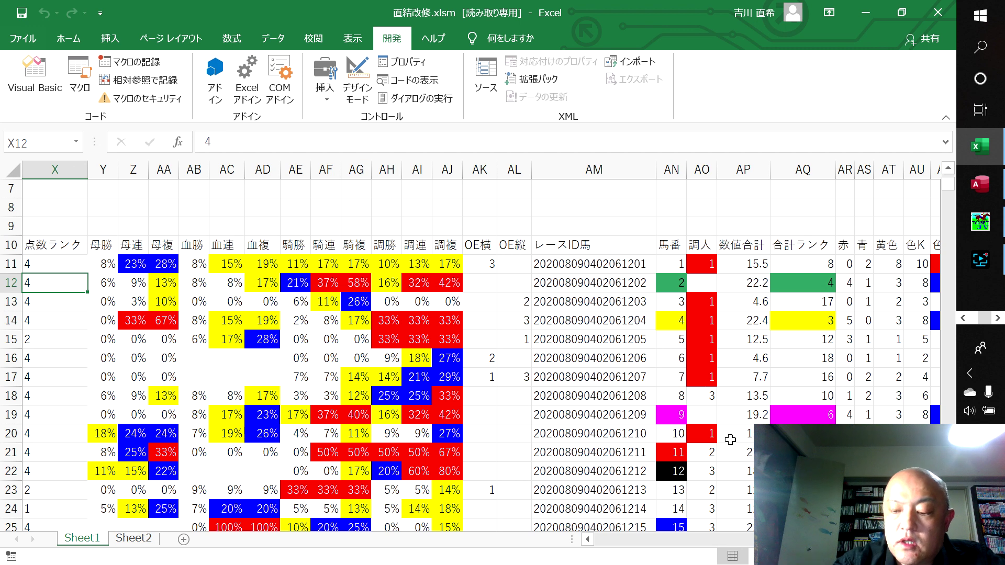
{"action": "key", "text": "Left"}
{"action": "key", "text": "Left"}
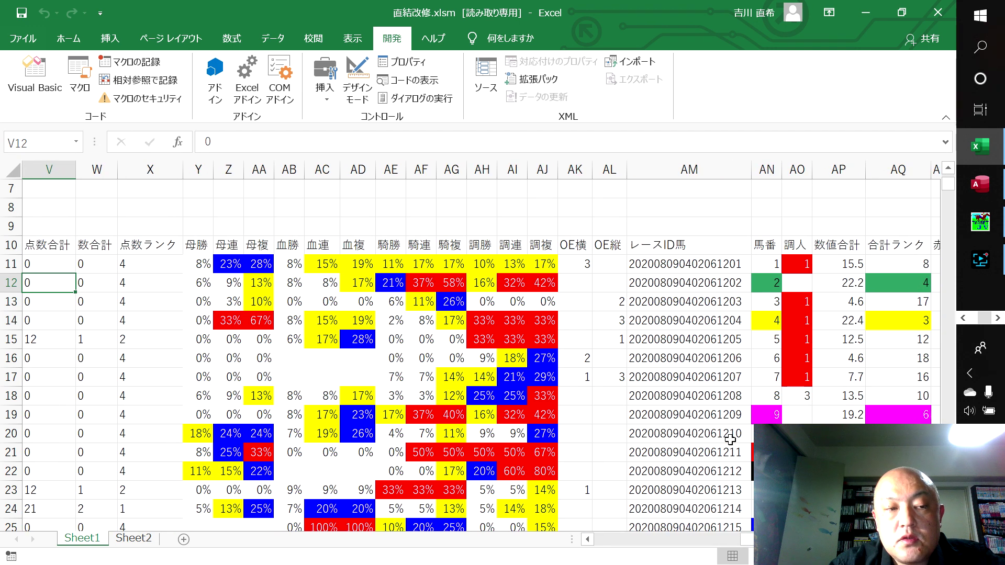
{"action": "key", "text": "Right"}
{"action": "key", "text": "Right"}
{"action": "key", "text": "Right"}
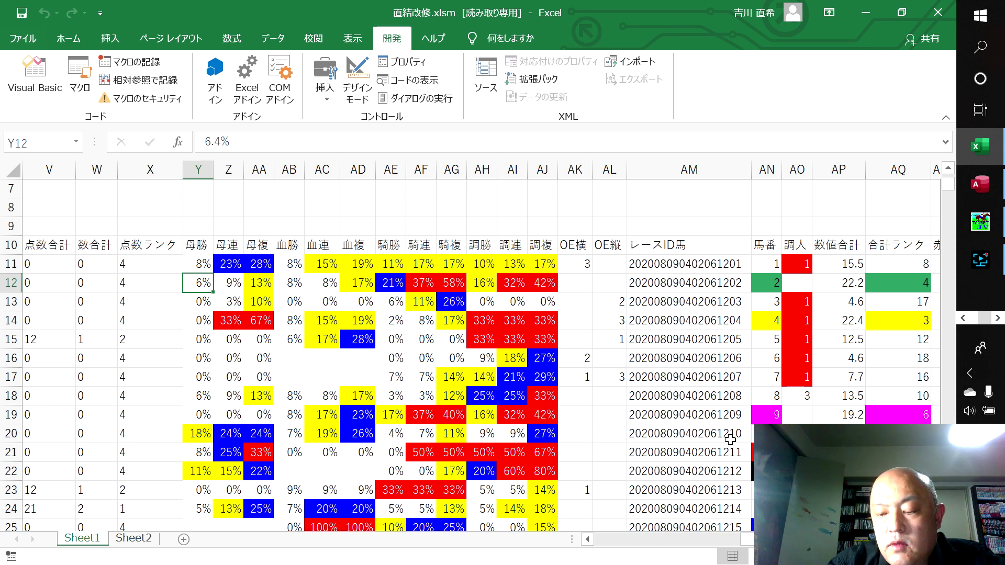
{"action": "key", "text": "Up"}
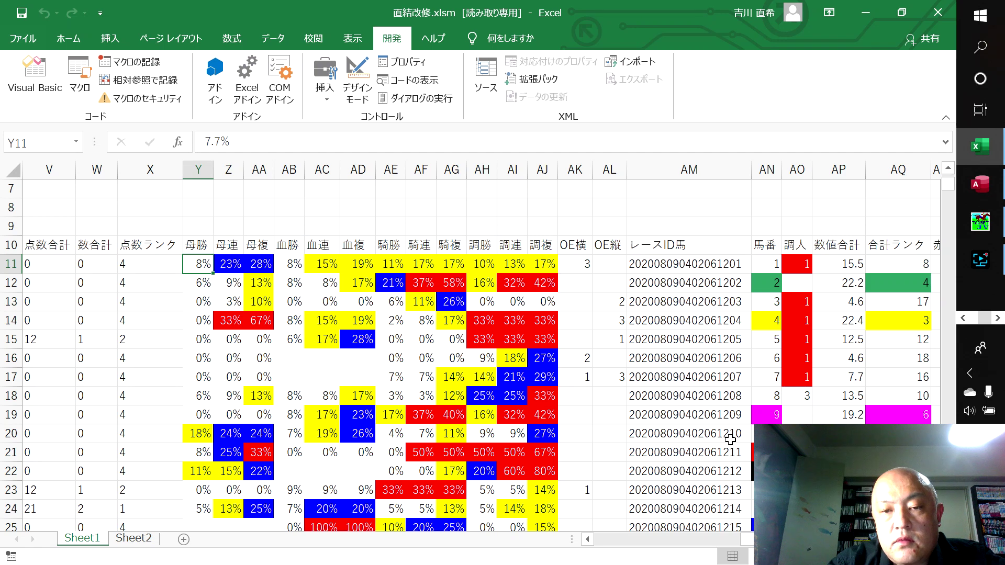
{"action": "key", "text": "Right"}
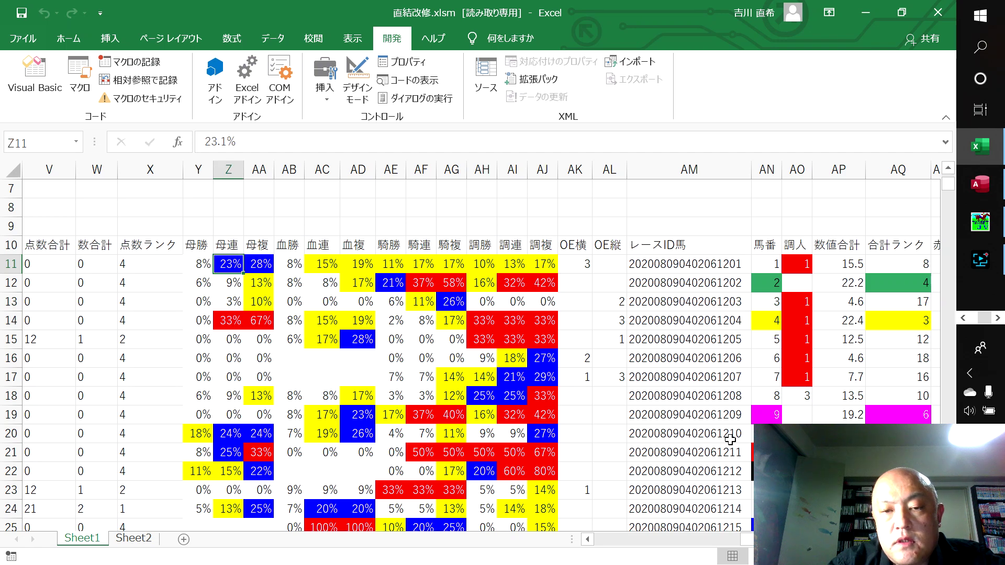
{"action": "key", "text": "Right"}
{"action": "key", "text": "Right"}
{"action": "key", "text": "Left"}
{"action": "key", "text": "Left"}
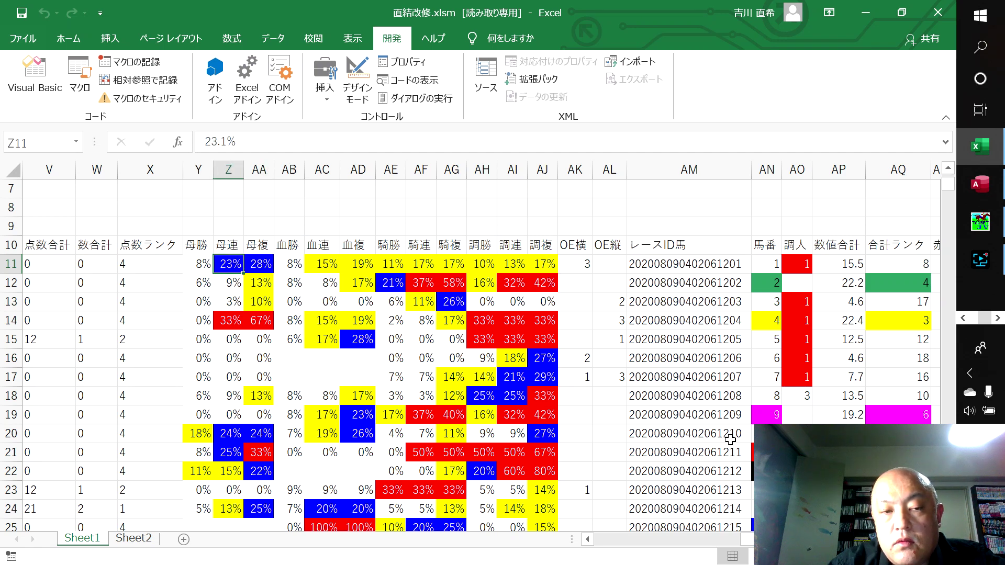
{"action": "key", "text": "Left"}
{"action": "key", "text": "Right"}
{"action": "key", "text": "Right"}
{"action": "key", "text": "Right"}
{"action": "key", "text": "Right"}
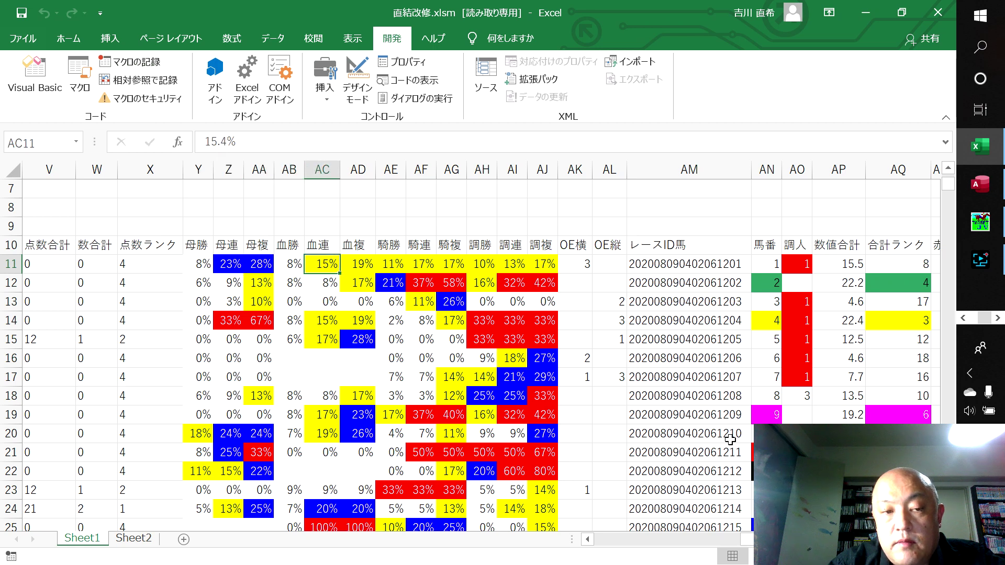
{"action": "key", "text": "Left"}
{"action": "key", "text": "Left"}
{"action": "key", "text": "Left"}
{"action": "key", "text": "Left"}
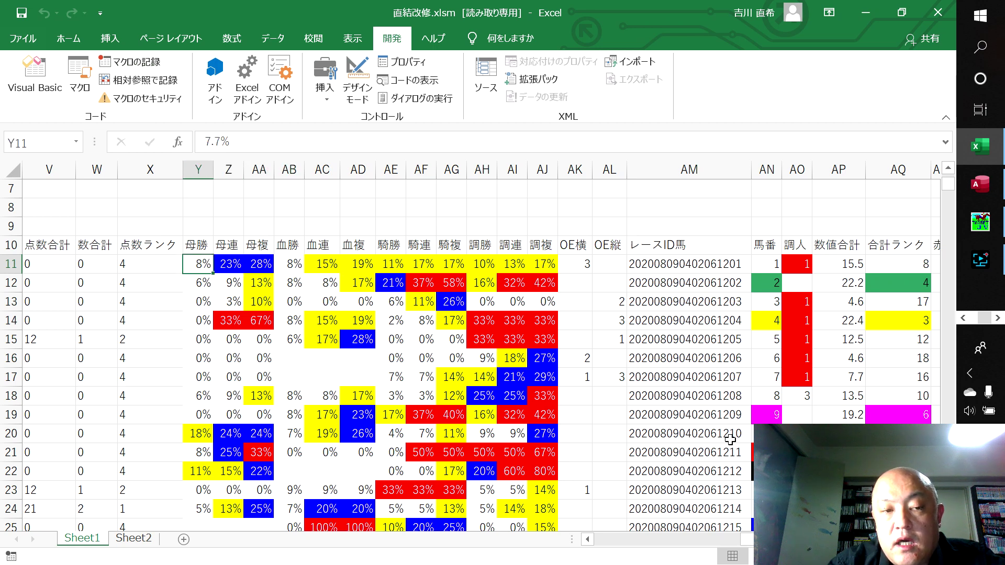
{"action": "key", "text": "Right"}
{"action": "key", "text": "Right"}
{"action": "key", "text": "Right"}
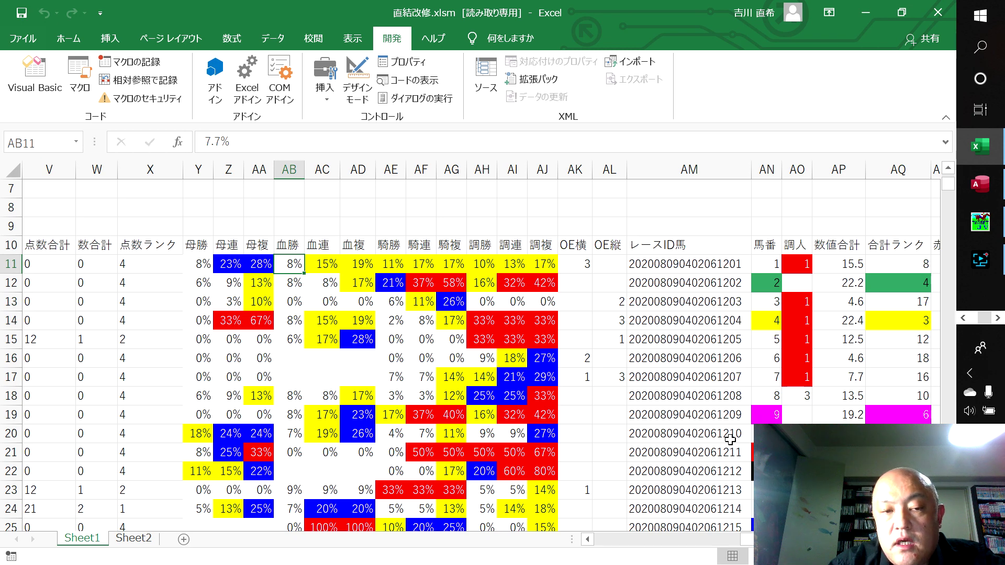
{"action": "key", "text": "Right"}
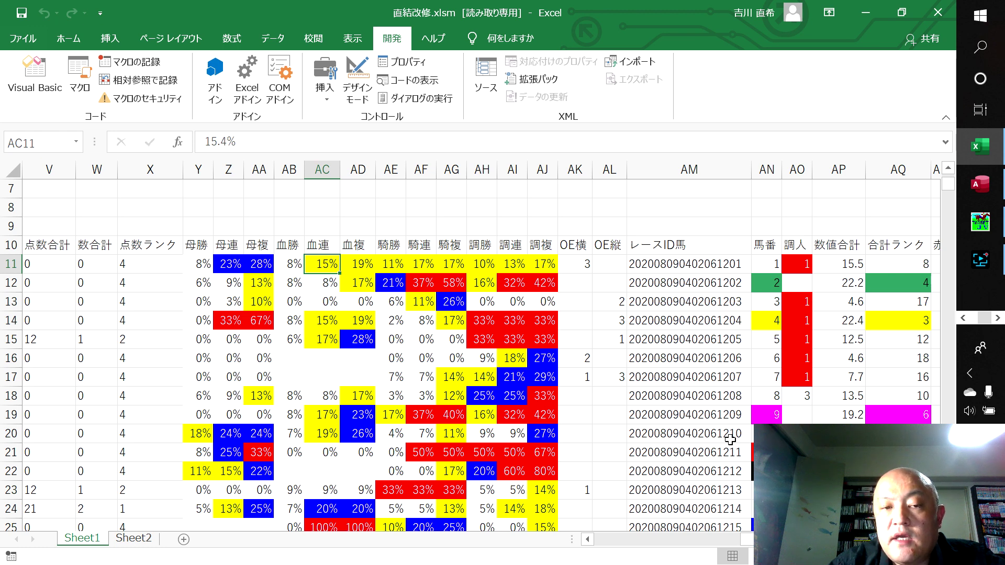
{"action": "key", "text": "Right"}
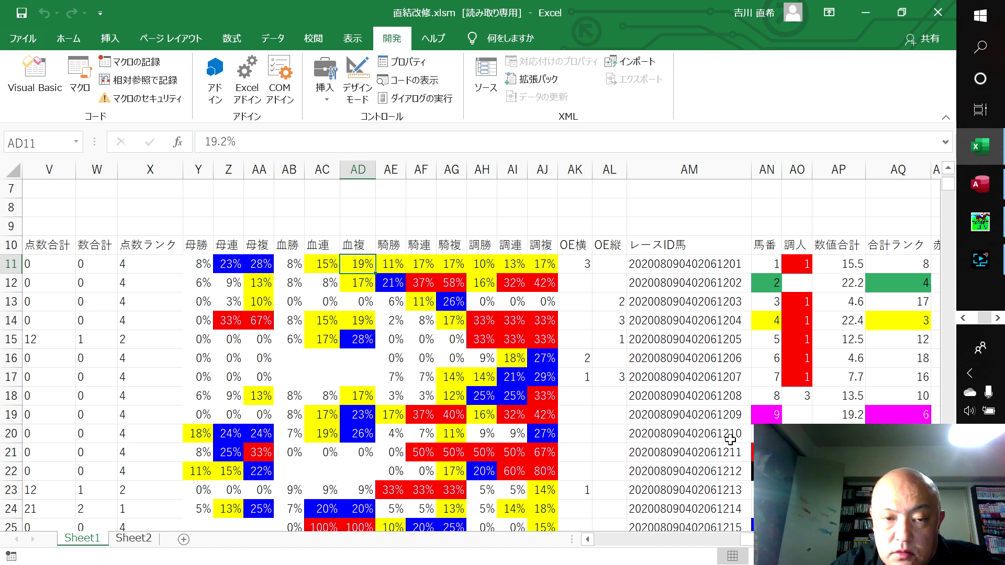
{"action": "key", "text": "Left"}
{"action": "key", "text": "Left"}
{"action": "key", "text": "Right"}
{"action": "key", "text": "Right"}
{"action": "key", "text": "Right"}
{"action": "key", "text": "Right"}
{"action": "key", "text": "Right"}
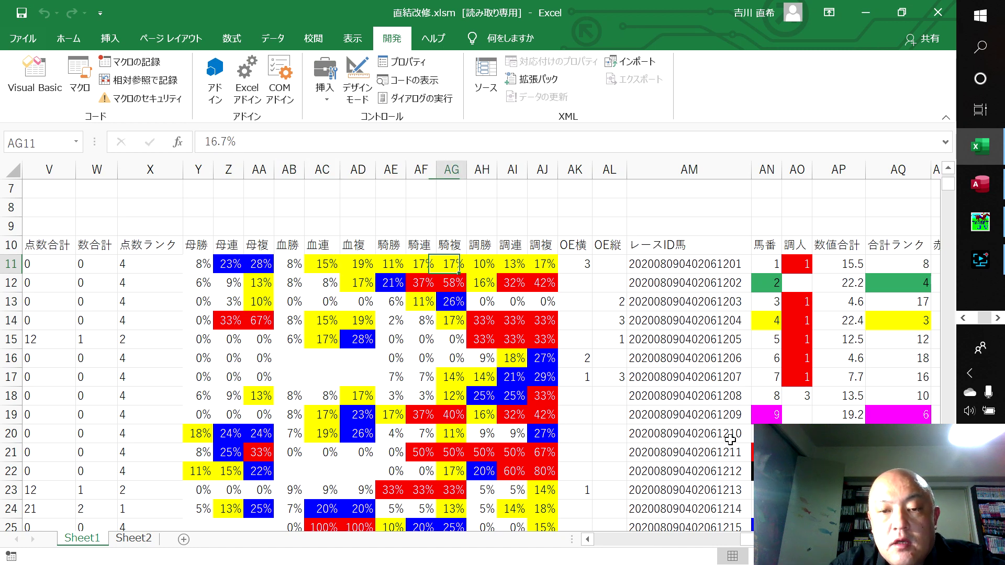
{"action": "key", "text": "Right"}
{"action": "key", "text": "Right"}
{"action": "key", "text": "Right"}
{"action": "key", "text": "Left"}
{"action": "key", "text": "Left"}
{"action": "key", "text": "Left"}
{"action": "key", "text": "Left"}
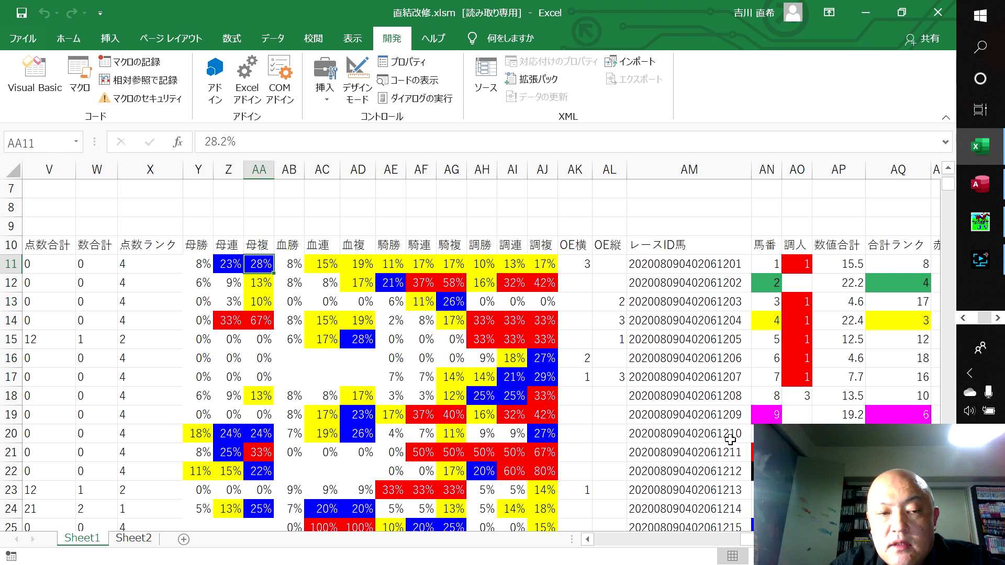
{"action": "key", "text": "Left"}
{"action": "key", "text": "Left"}
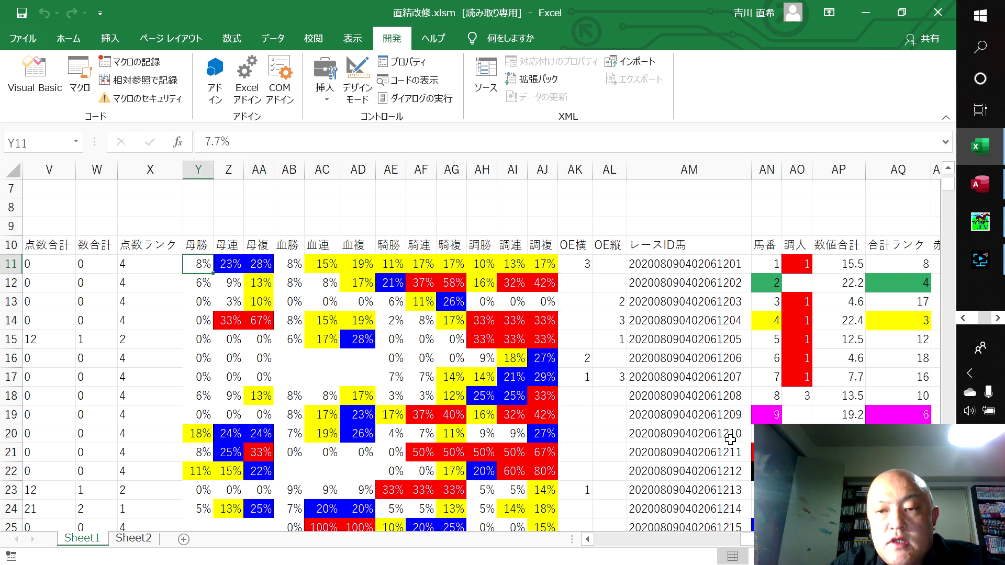
{"action": "key", "text": "Right"}
{"action": "key", "text": "Right"}
{"action": "key", "text": "Right"}
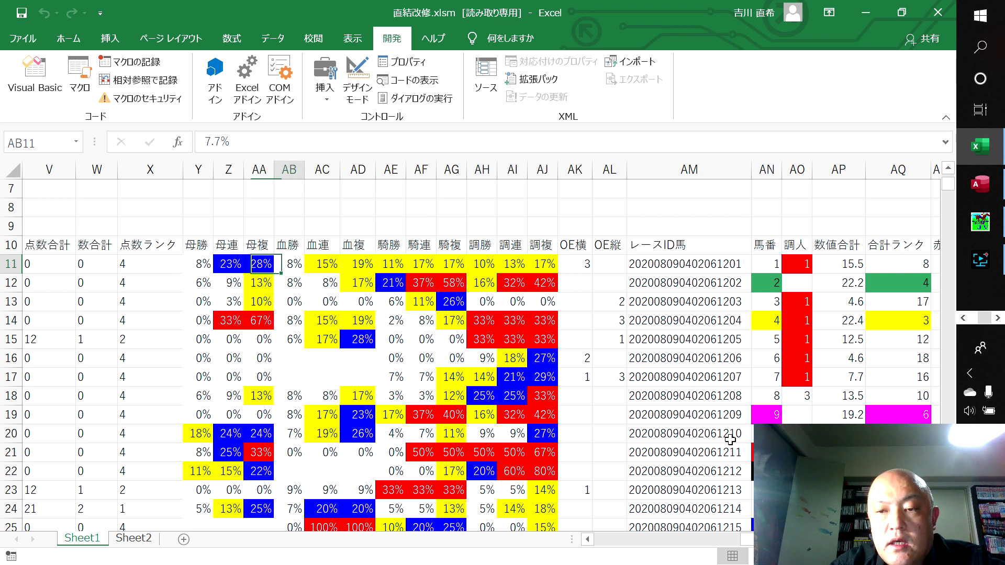
{"action": "key", "text": "Right"}
{"action": "key", "text": "Right"}
{"action": "key", "text": "Right"}
{"action": "key", "text": "Right"}
{"action": "key", "text": "Right"}
{"action": "key", "text": "Right"}
{"action": "key", "text": "Right"}
{"action": "key", "text": "Right"}
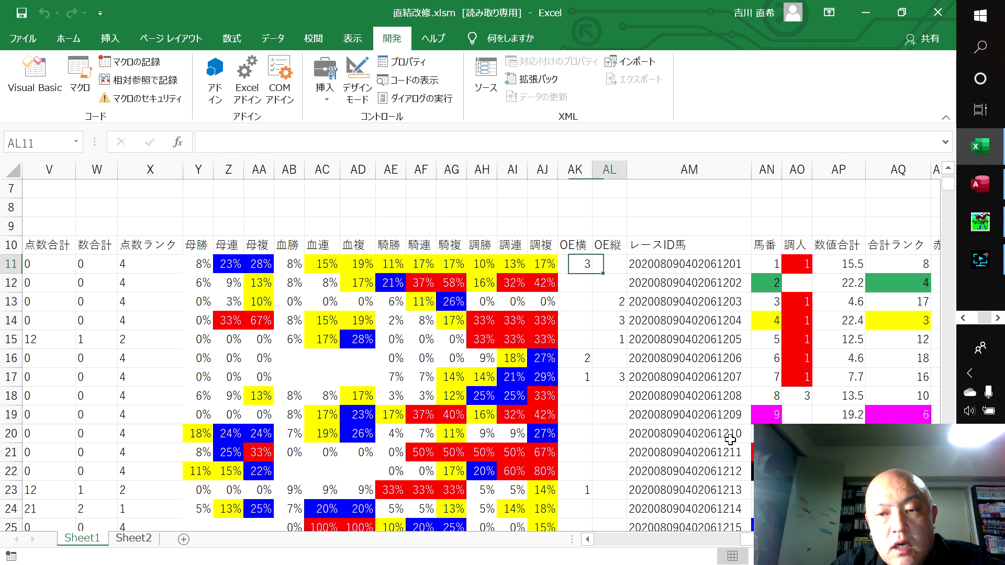
{"action": "key", "text": "Right"}
{"action": "key", "text": "Right"}
{"action": "key", "text": "Right"}
{"action": "key", "text": "Right"}
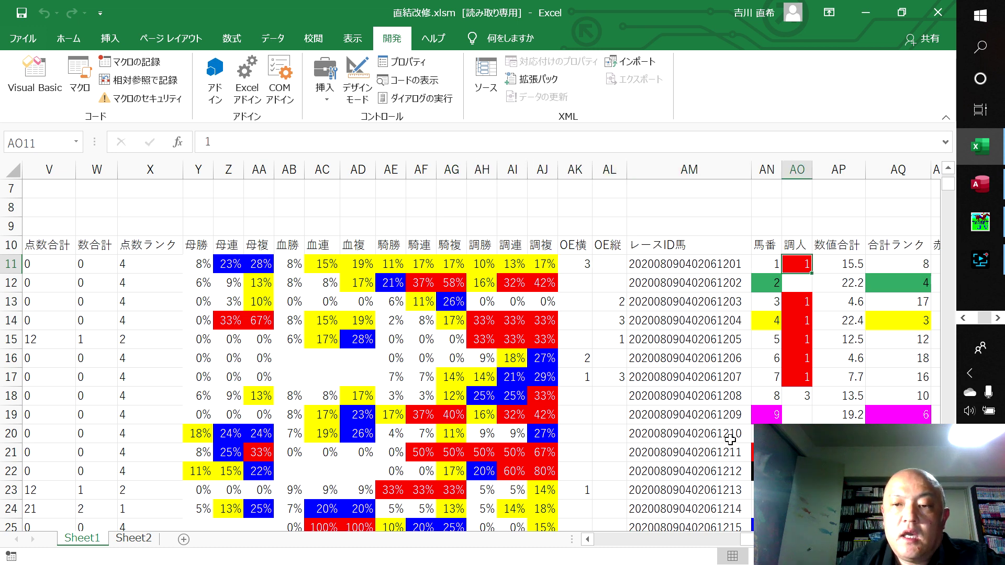
{"action": "key", "text": "Right"}
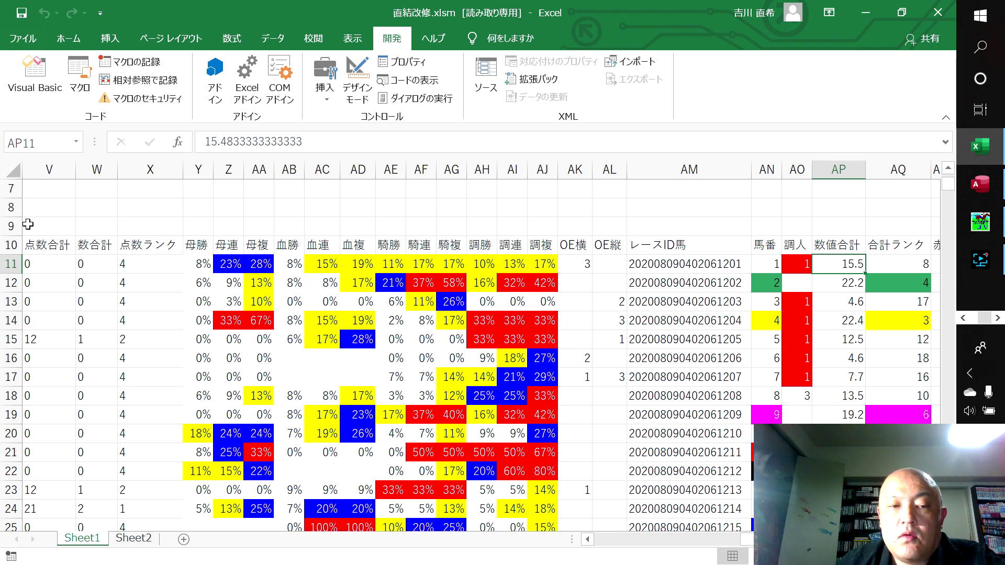
Select Y11 through AJ11 to see horse 1's percentages average 15% and total 186%.
{"action": "left_click", "coordinate": [212, 264]}
{"action": "left_click_drag", "start_coordinate": [213, 264], "coordinate": [545, 264]}
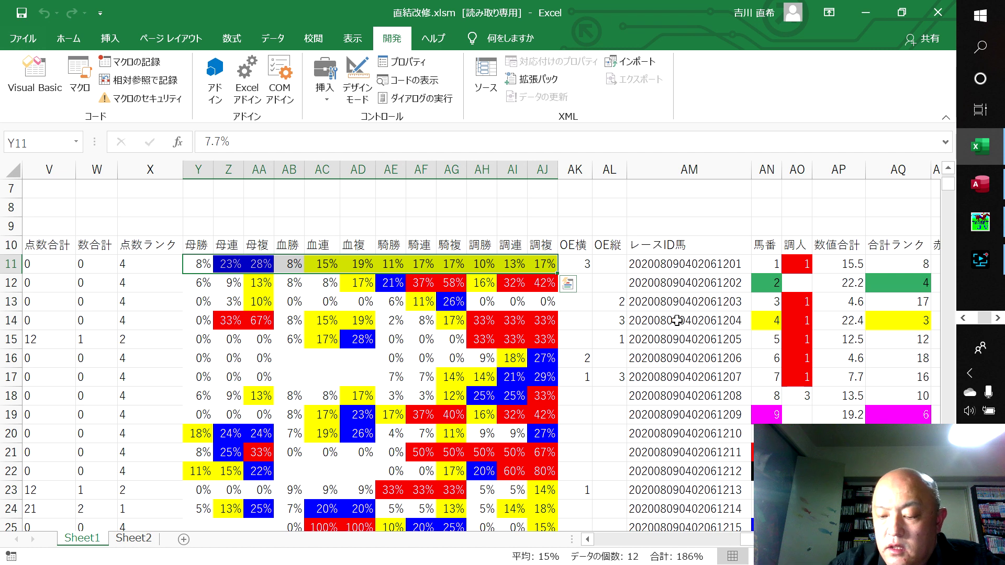
{"action": "key", "text": "Left"}
{"action": "key", "text": "Left"}
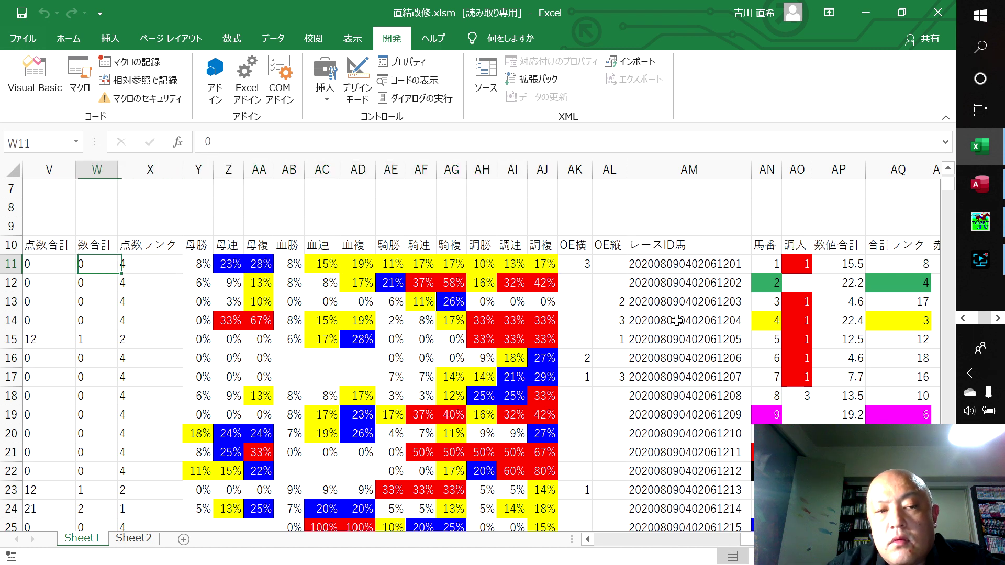
{"action": "key", "text": "Left"}
{"action": "key", "text": "Left"}
{"action": "key", "text": "Left"}
{"action": "key", "text": "Left"}
{"action": "key", "text": "Left"}
{"action": "key", "text": "Left"}
{"action": "key", "text": "Left"}
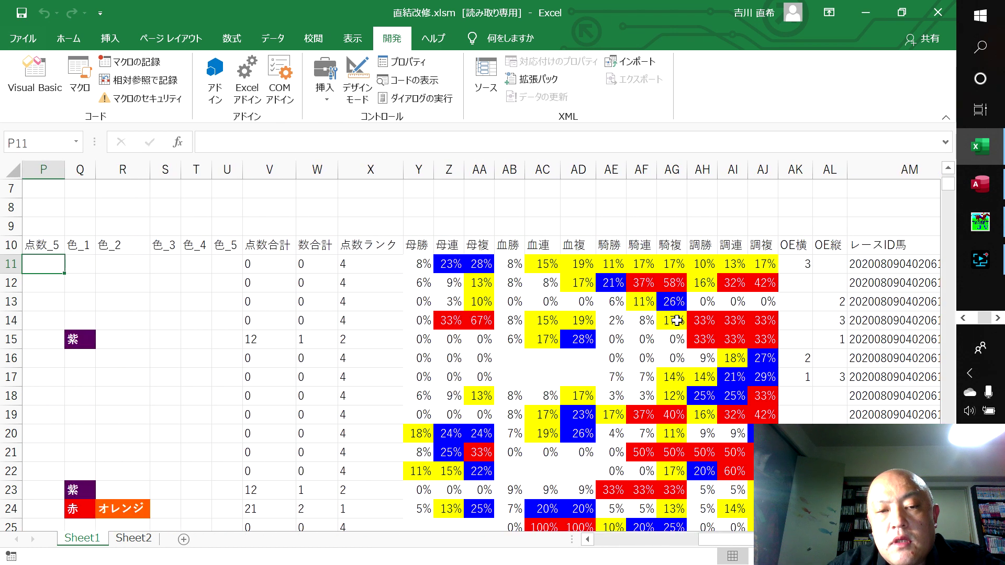
{"action": "key", "text": "Left"}
{"action": "key", "text": "Left"}
{"action": "key", "text": "Left"}
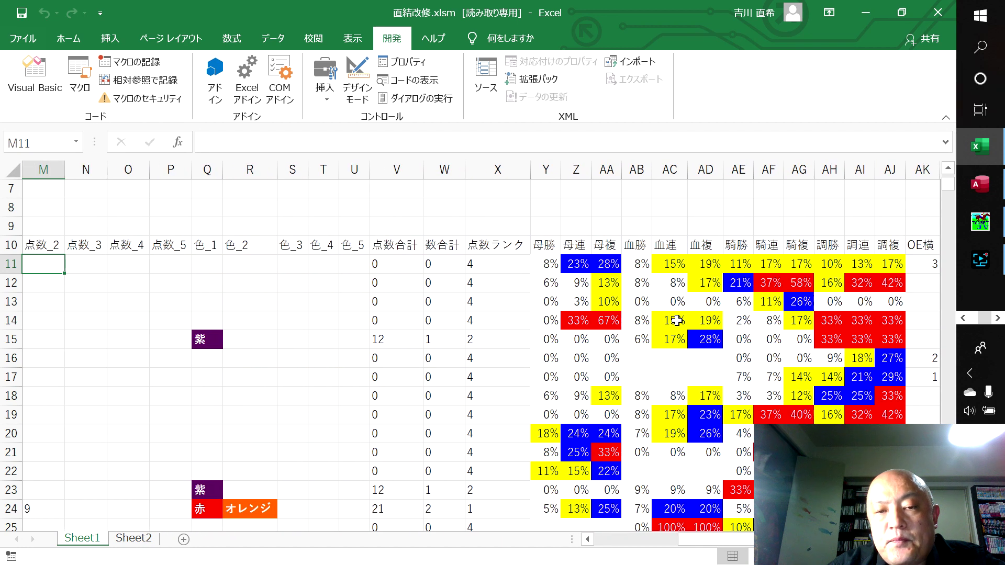
{"action": "key", "text": "Left"}
{"action": "key", "text": "Left"}
{"action": "key", "text": "Left"}
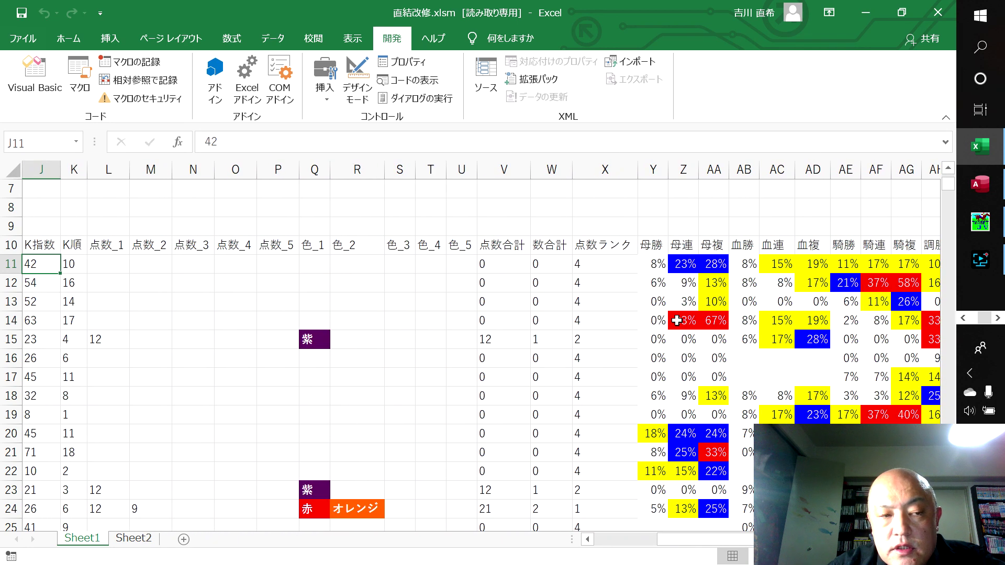
{"action": "key", "text": "Right"}
{"action": "key", "text": "Right"}
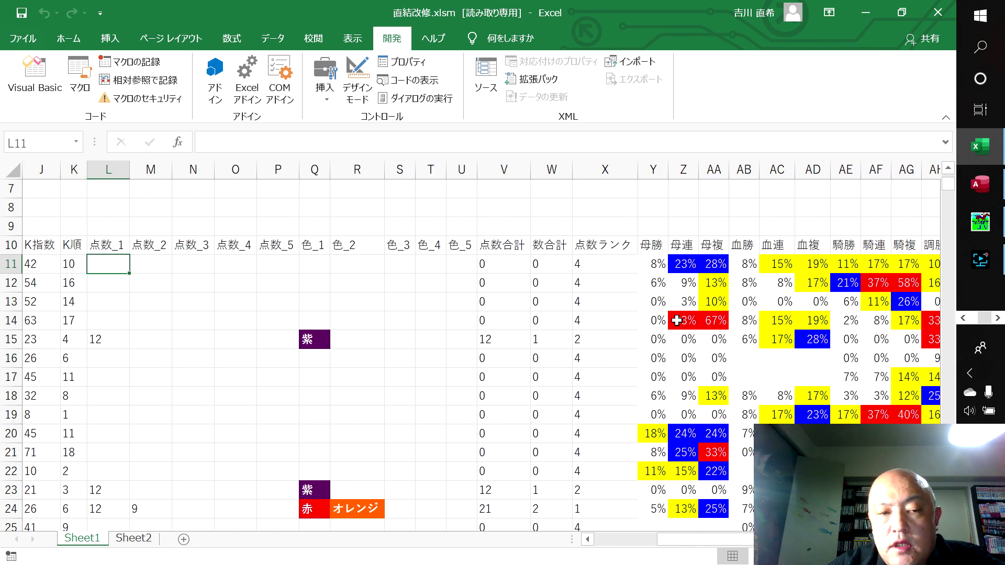
{"action": "key", "text": "Right"}
{"action": "key", "text": "Right"}
{"action": "key", "text": "Right"}
{"action": "key", "text": "Right"}
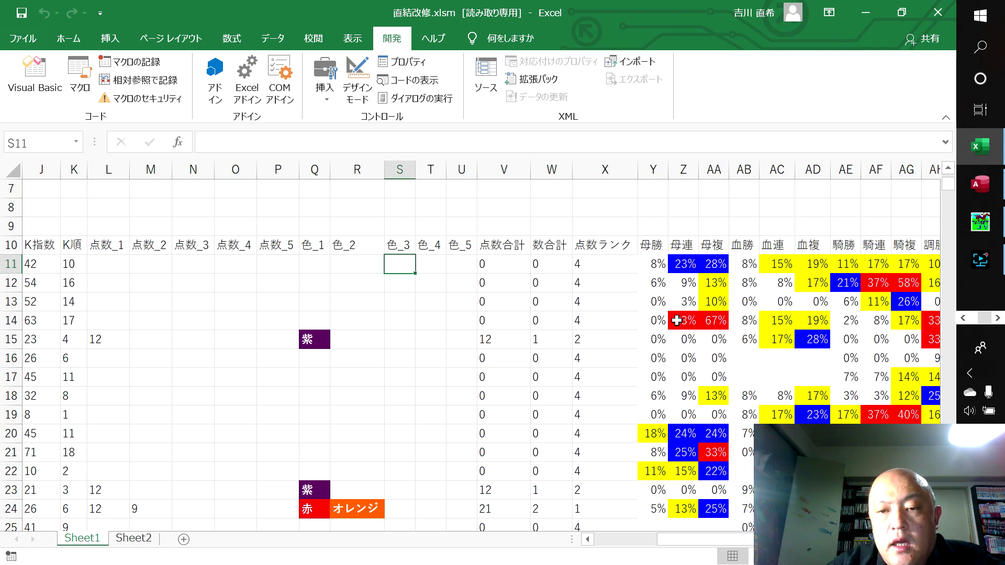
{"action": "key", "text": "Right"}
{"action": "key", "text": "Right"}
{"action": "key", "text": "Right"}
{"action": "key", "text": "Right"}
{"action": "key", "text": "Right"}
{"action": "key", "text": "Right"}
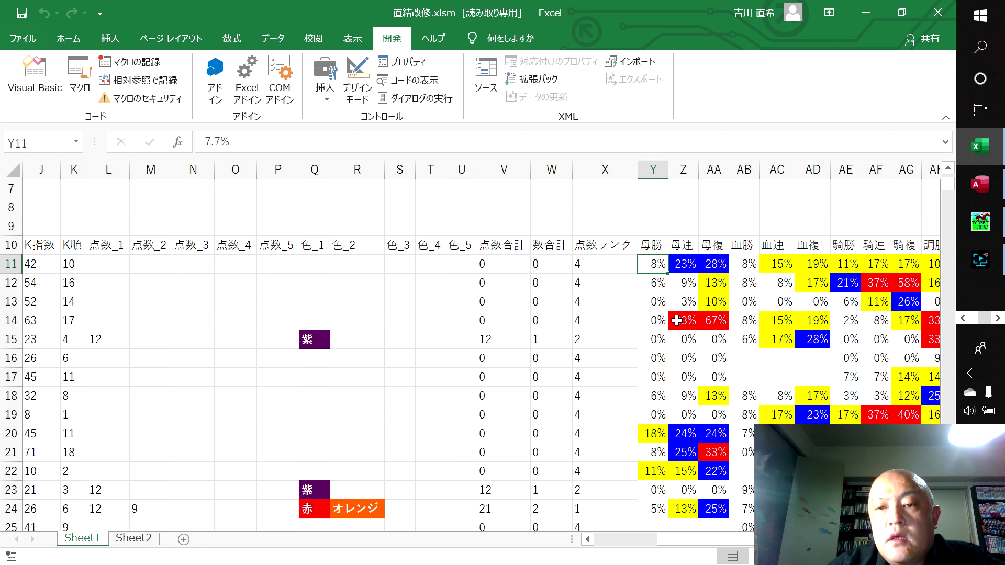
Check horse 1's 母連 of 23.1%, then step along horse 2's row 12 to its 数値合計.
{"action": "key", "text": "Right"}
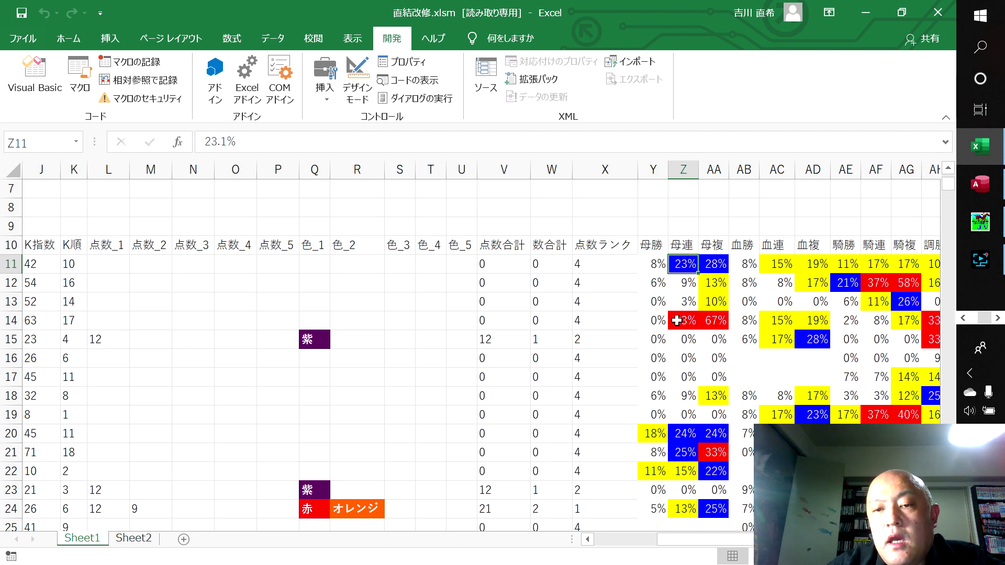
{"action": "key", "text": "Down"}
{"action": "key", "text": "Right"}
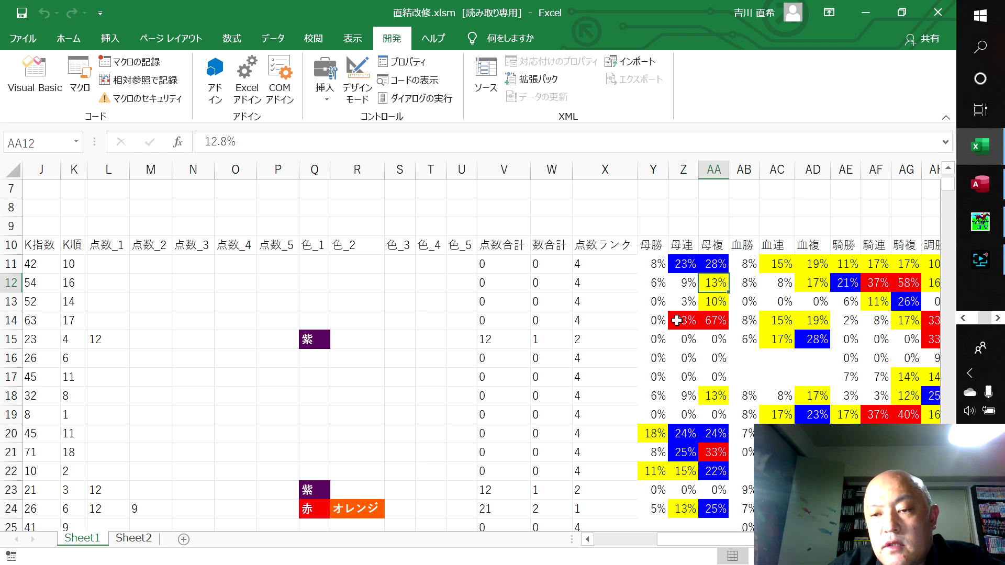
{"action": "key", "text": "Right"}
{"action": "key", "text": "Right"}
{"action": "key", "text": "Right"}
{"action": "key", "text": "Right"}
{"action": "key", "text": "Right"}
{"action": "key", "text": "Right"}
{"action": "key", "text": "Right"}
{"action": "key", "text": "Right"}
{"action": "key", "text": "Right"}
{"action": "key", "text": "Right"}
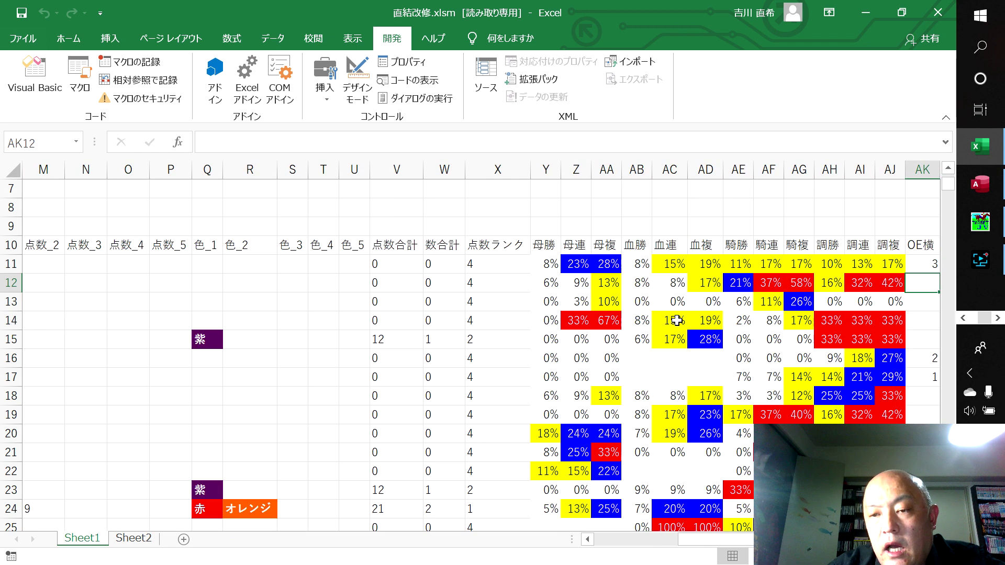
{"action": "key", "text": "Right"}
{"action": "key", "text": "Right"}
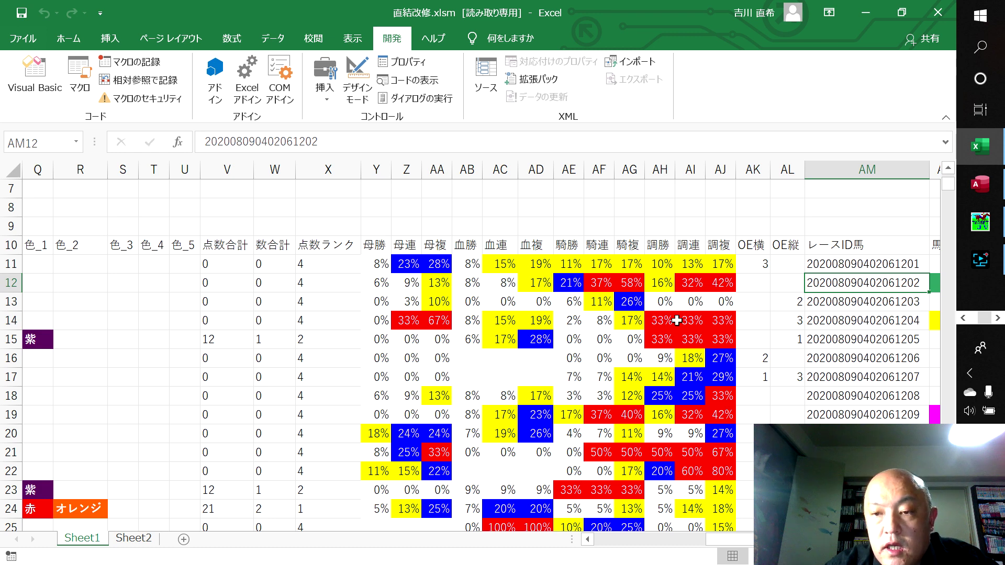
{"action": "key", "text": "Right"}
{"action": "key", "text": "Right"}
{"action": "key", "text": "Right"}
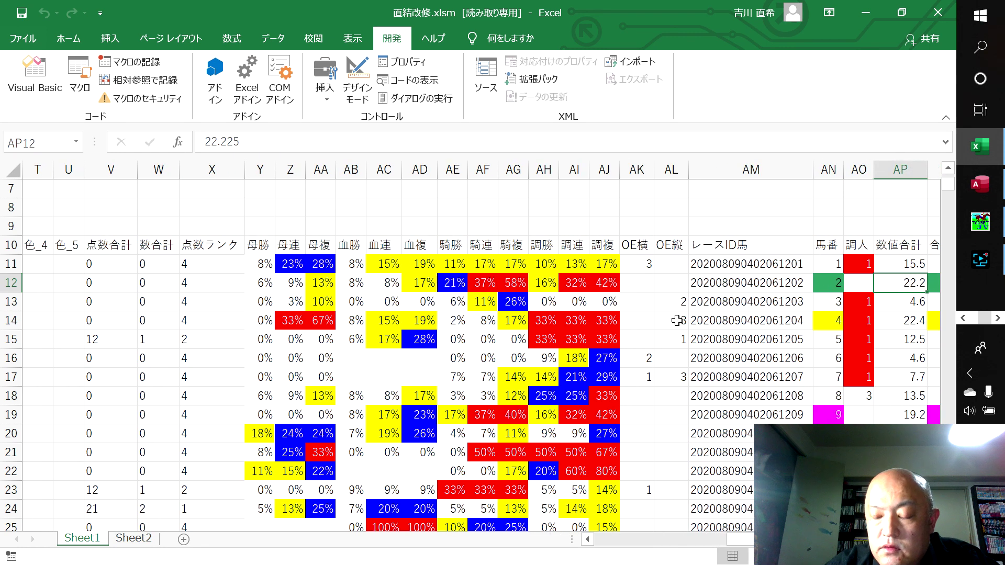
Review horse 2's 騎連 37.2%, 母複 12.8% and 母勝 6.4% values, then bring up Screen Recorder.
{"action": "key", "text": "Left"}
{"action": "key", "text": "Left"}
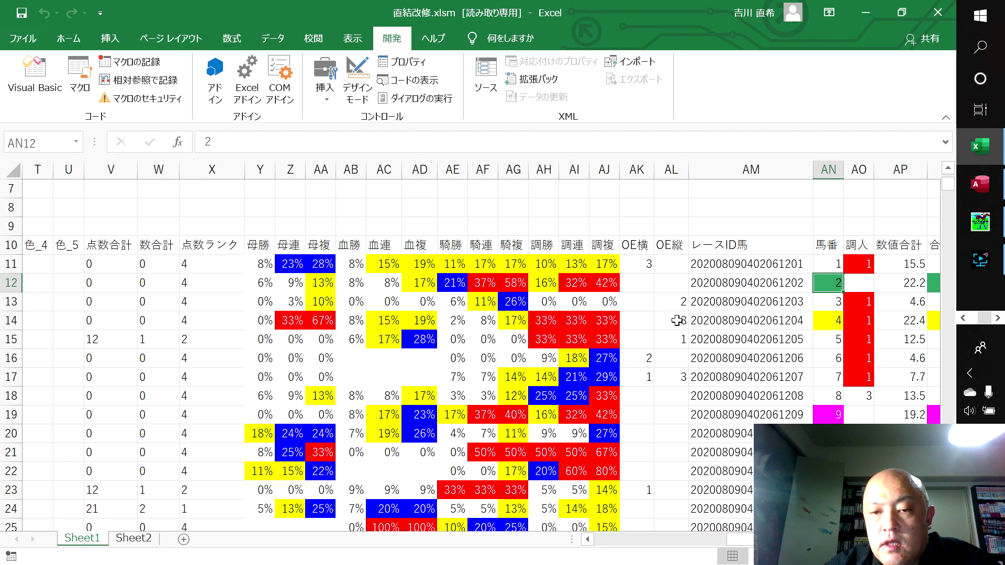
{"action": "key", "text": "Left"}
{"action": "key", "text": "Left"}
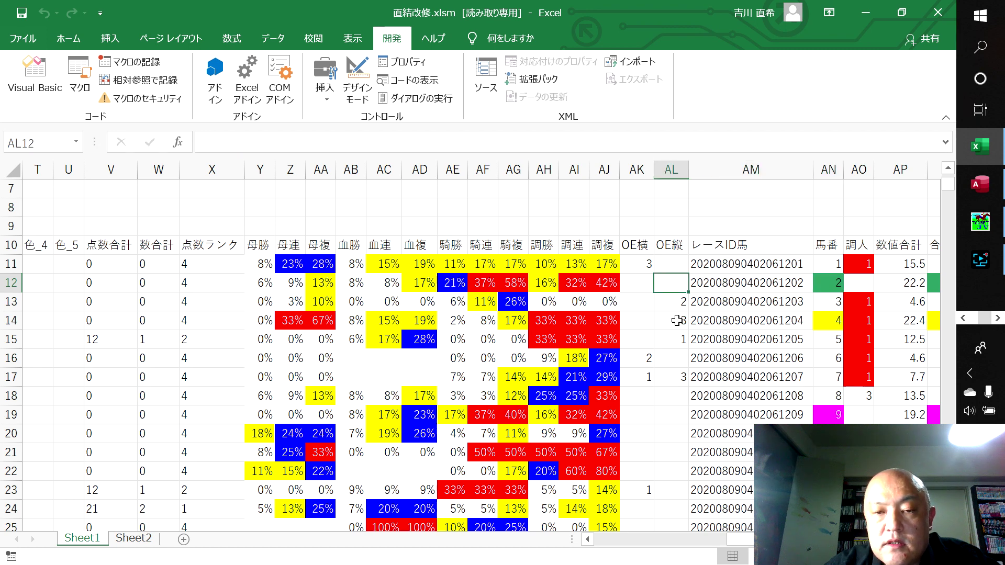
{"action": "key", "text": "Left"}
{"action": "key", "text": "Left"}
{"action": "key", "text": "Left"}
{"action": "key", "text": "Left"}
{"action": "key", "text": "Left"}
{"action": "key", "text": "Left"}
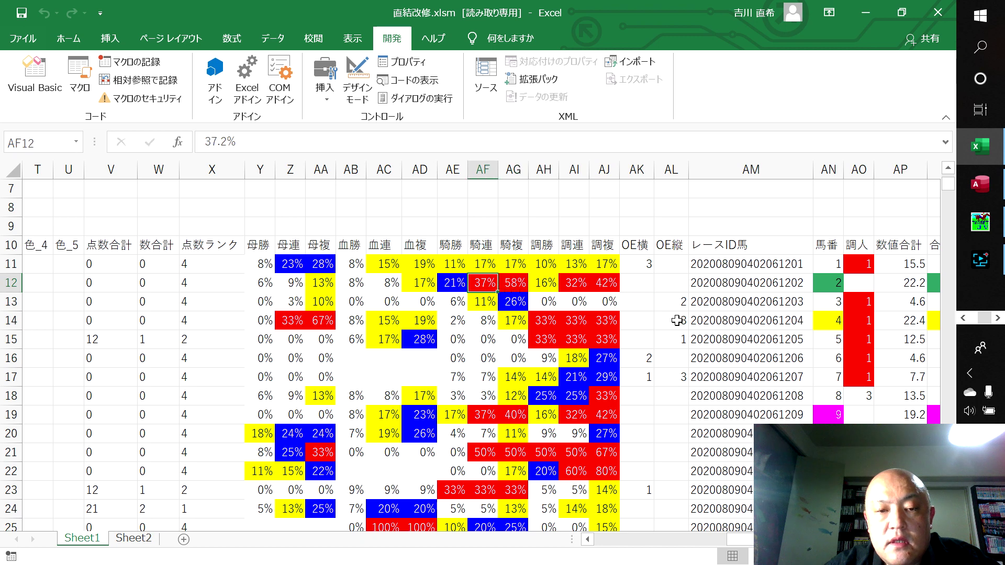
{"action": "key", "text": "Left"}
{"action": "key", "text": "Left"}
{"action": "key", "text": "Left"}
{"action": "key", "text": "Left"}
{"action": "key", "text": "Left"}
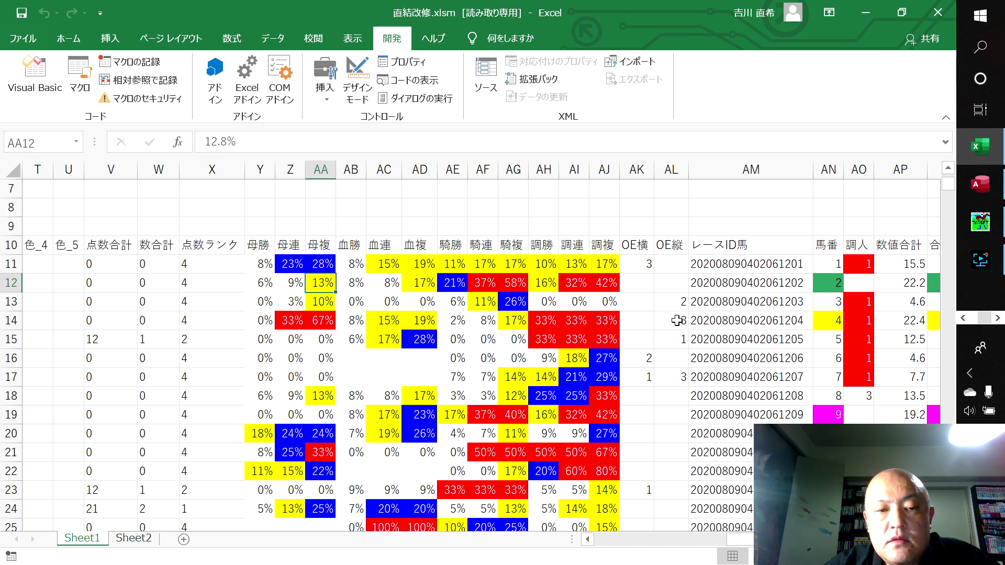
{"action": "key", "text": "Left"}
{"action": "key", "text": "Left"}
{"action": "key", "text": "Left"}
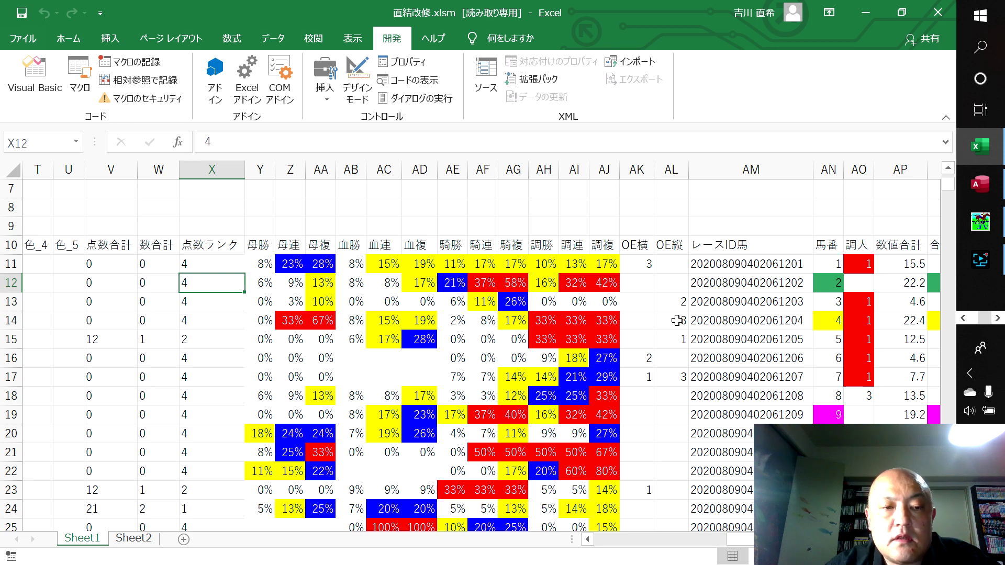
{"action": "key", "text": "Right"}
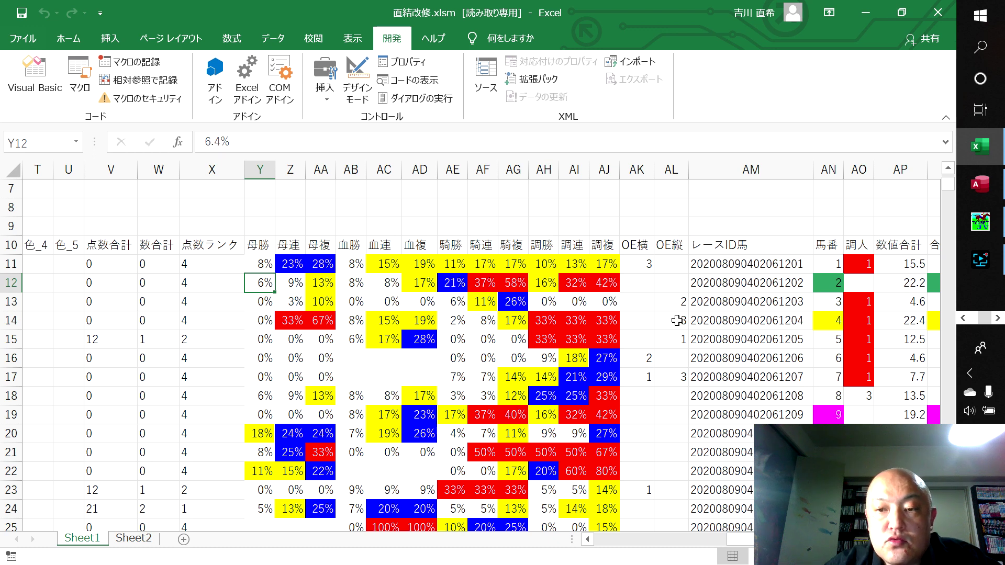
{"action": "key", "text": "Left"}
{"action": "key", "text": "Left"}
{"action": "key", "text": "Left"}
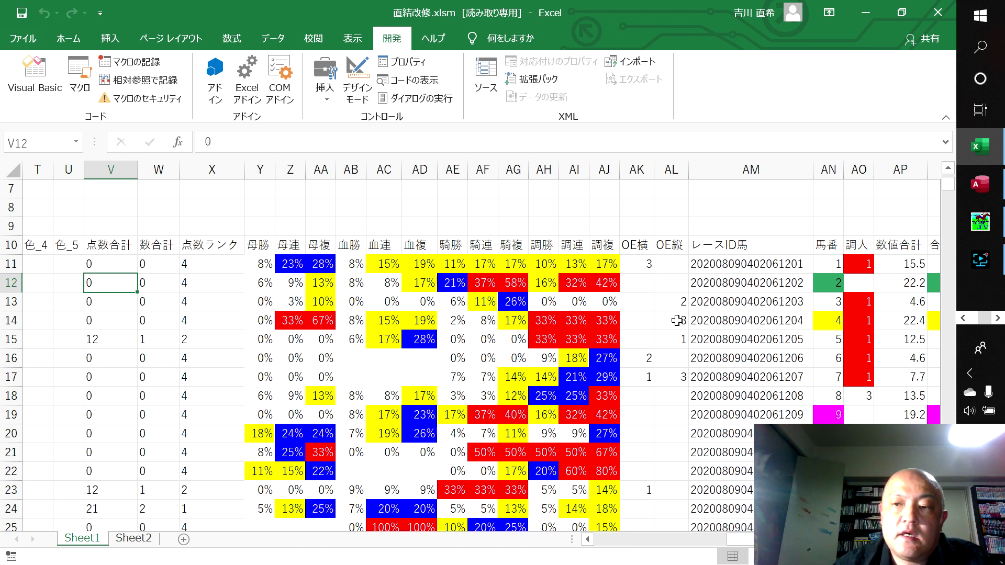
{"action": "left_click", "coordinate": [989, 269]}
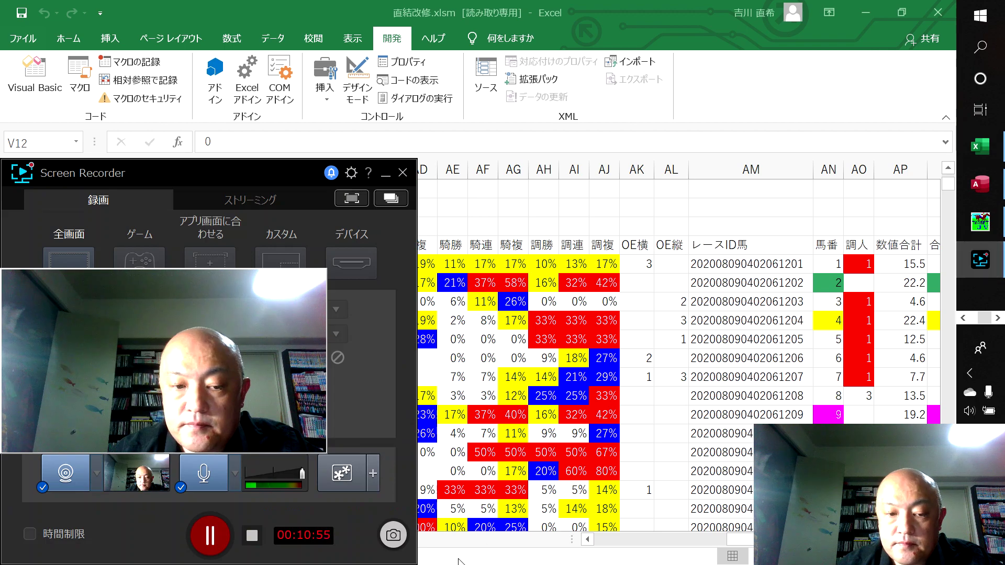